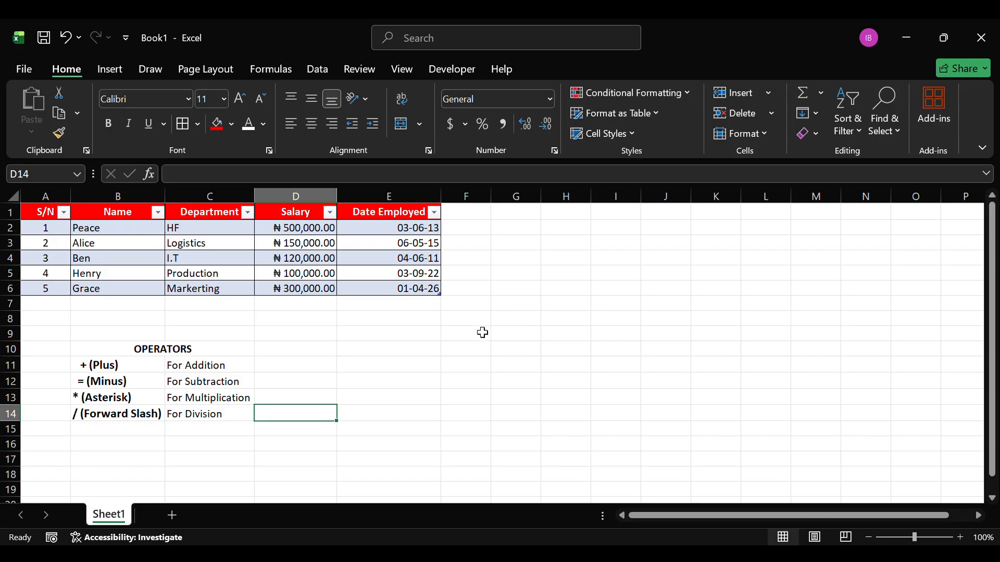
Step: Enter the addition formula =2+2 in cell F10
{"action": "left_click", "coordinate": [463, 351]}
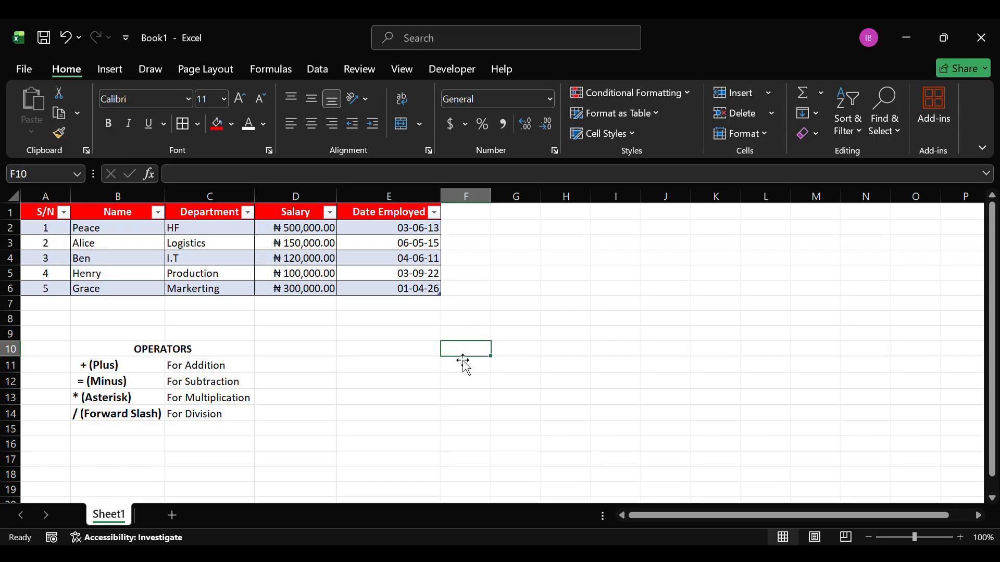
{"action": "type", "text": "="}
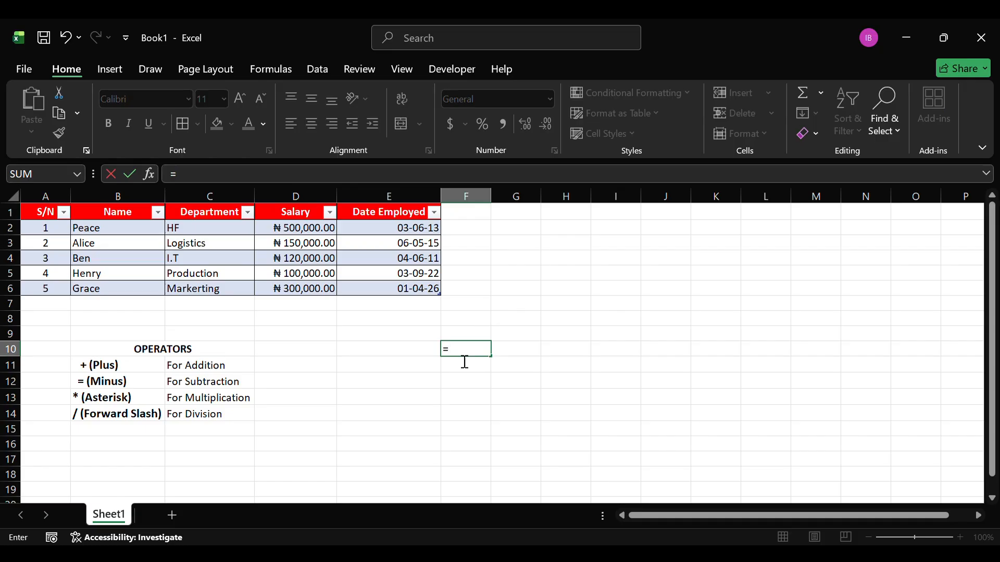
{"action": "type", "text": "2+"}
{"action": "key", "text": "BackSpace"}
{"action": "type", "text": "+2"}
{"action": "key", "text": "Return"}
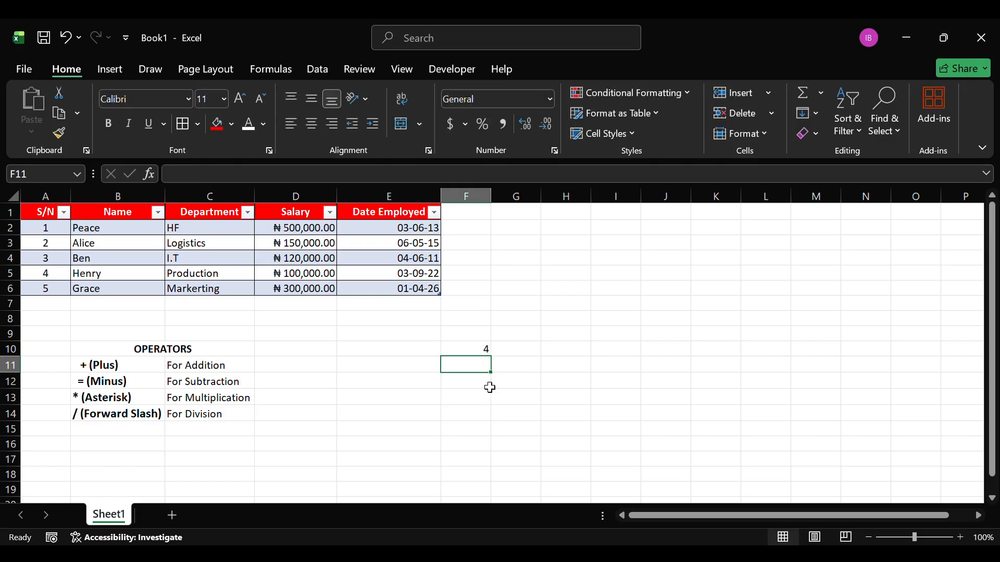
{"action": "left_click", "coordinate": [489, 351]}
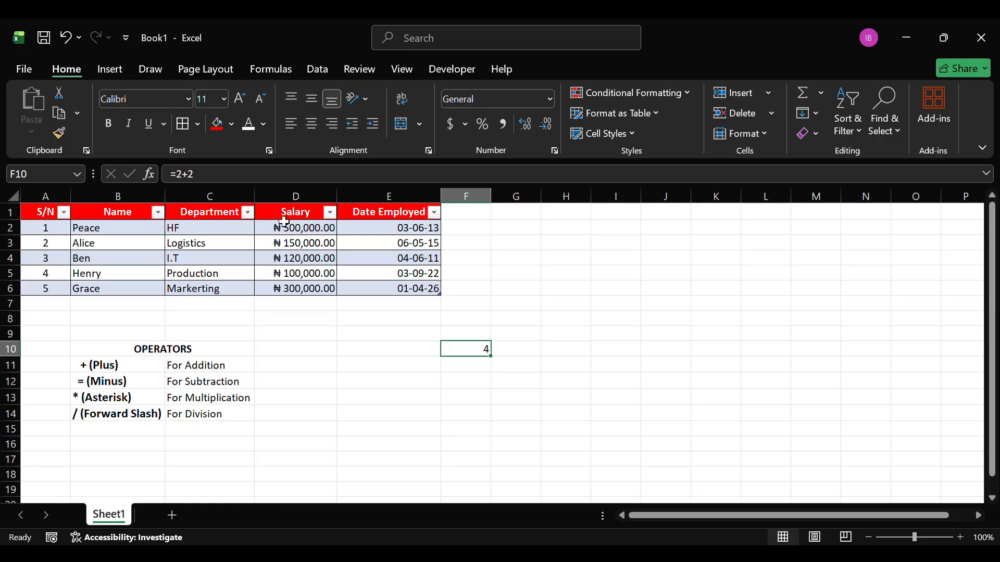
Step: Enter =A1+B1 in cell F11 as plain text by putting a space before the equals sign
{"action": "left_click", "coordinate": [464, 374]}
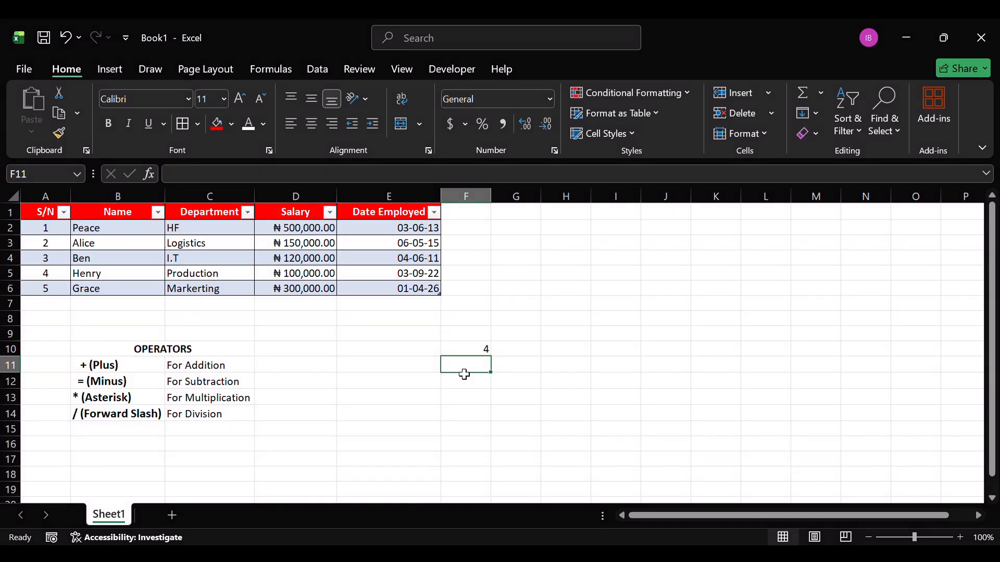
{"action": "type", "text": "="}
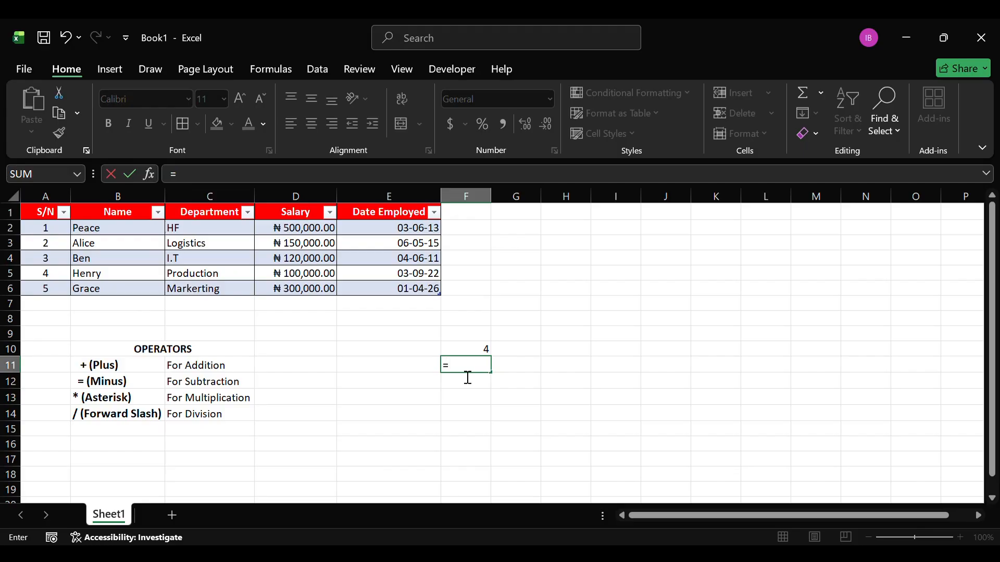
{"action": "type", "text": "A1"}
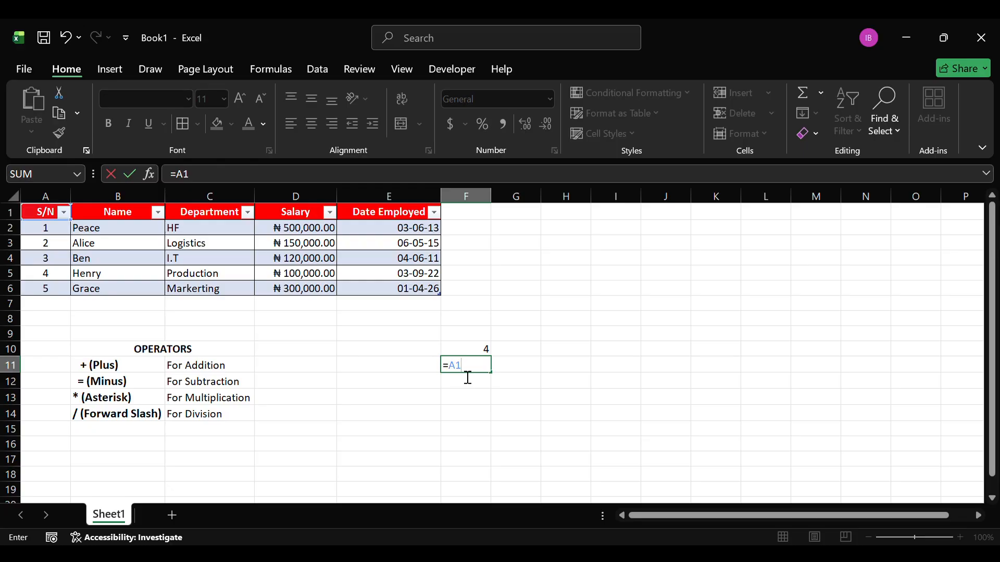
{"action": "type", "text": "+B1"}
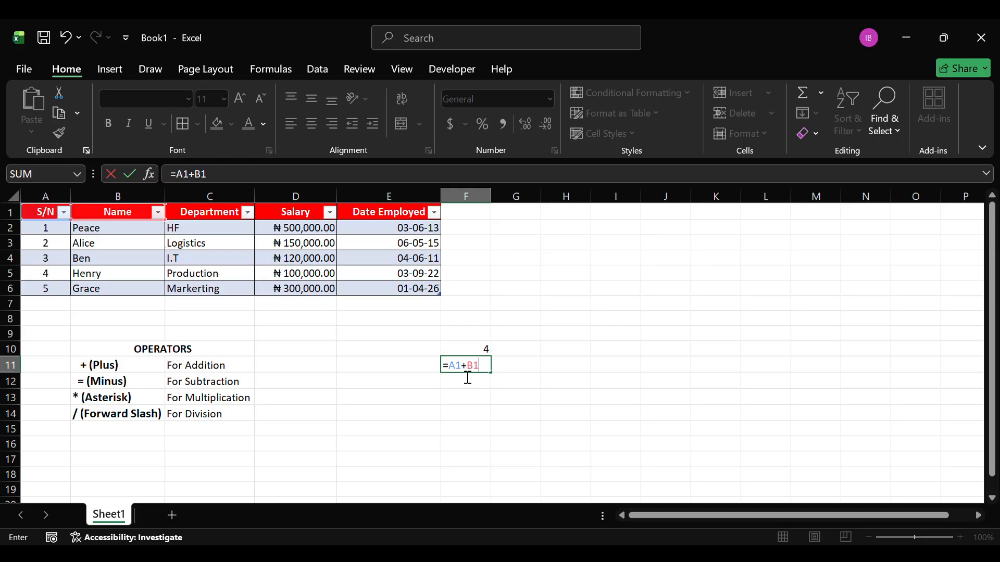
{"action": "left_click", "coordinate": [452, 373]}
{"action": "key", "text": "Left"}
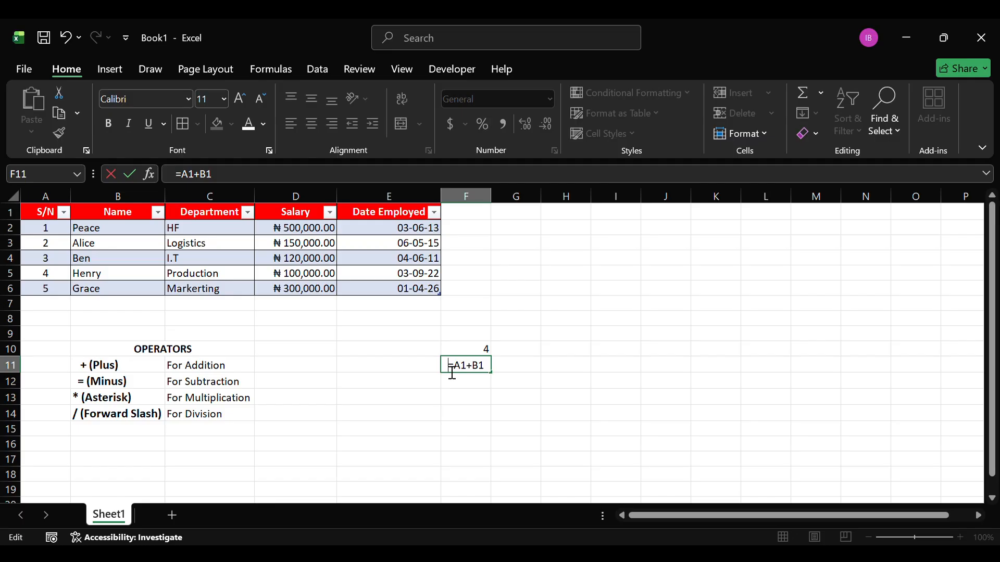
{"action": "key", "text": "Return"}
Step: Convert the formula in F10 to the plain text =2+2 by adding a space before the equals sign
{"action": "left_click", "coordinate": [491, 351]}
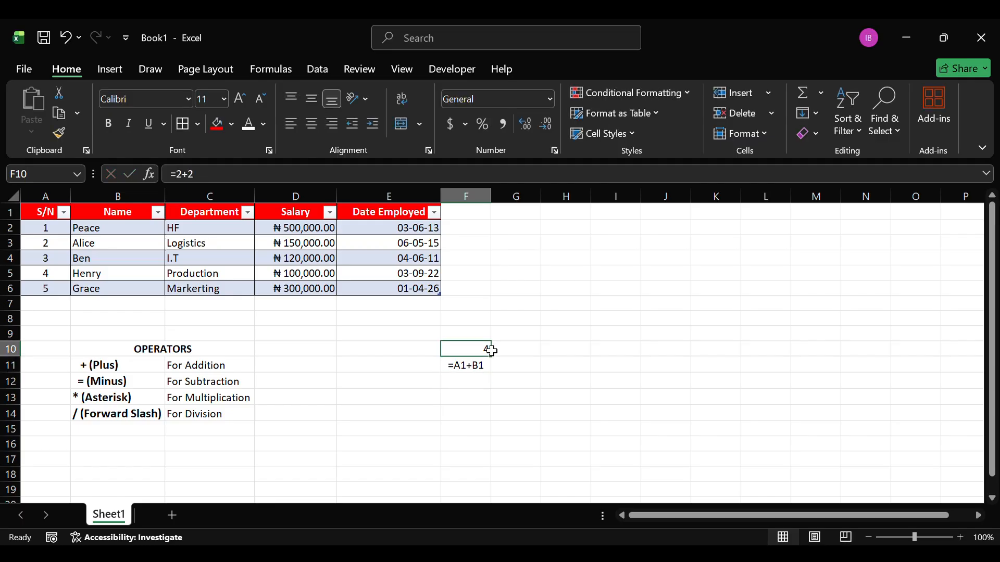
{"action": "left_click", "coordinate": [176, 178]}
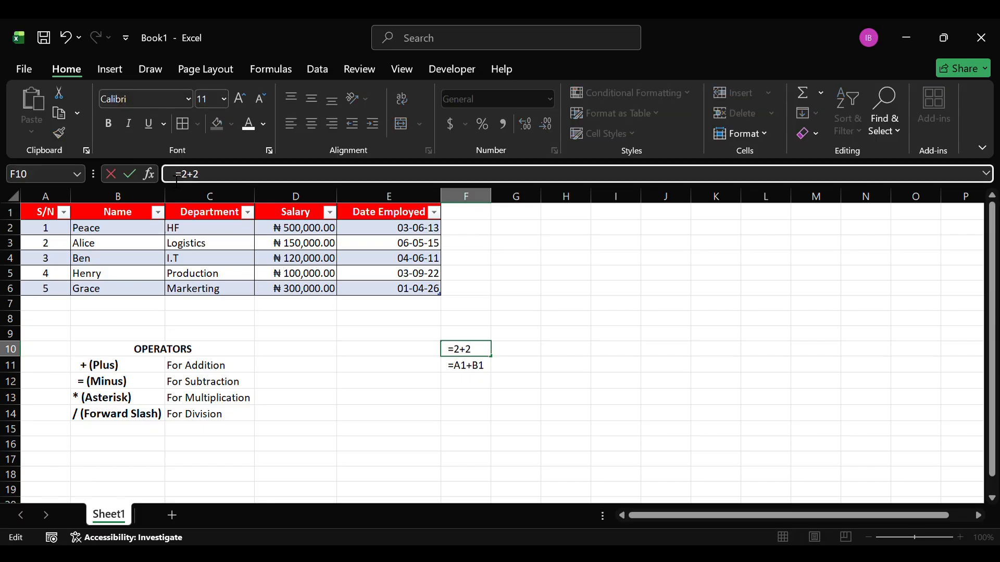
{"action": "key", "text": "Return"}
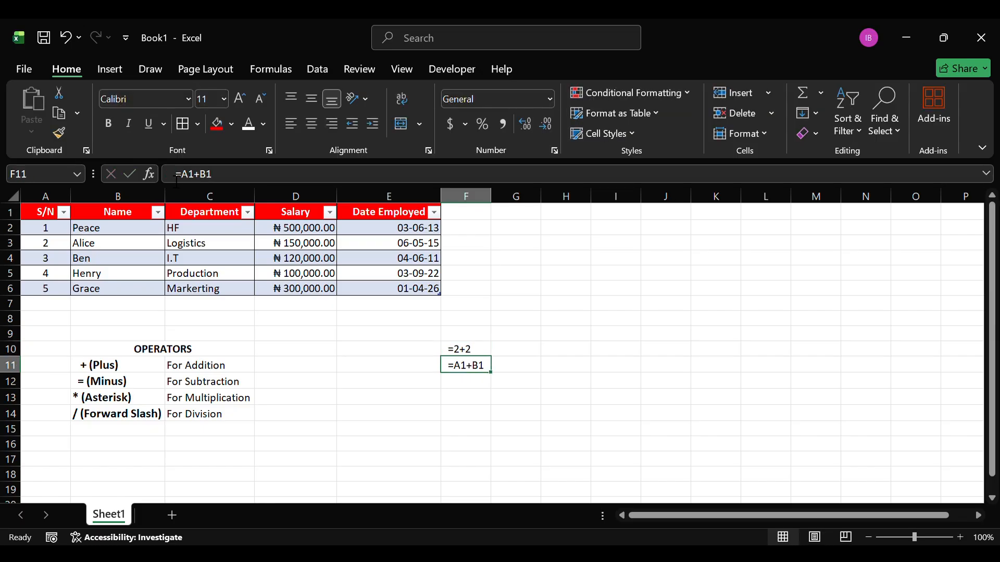
{"action": "left_click", "coordinate": [466, 396]}
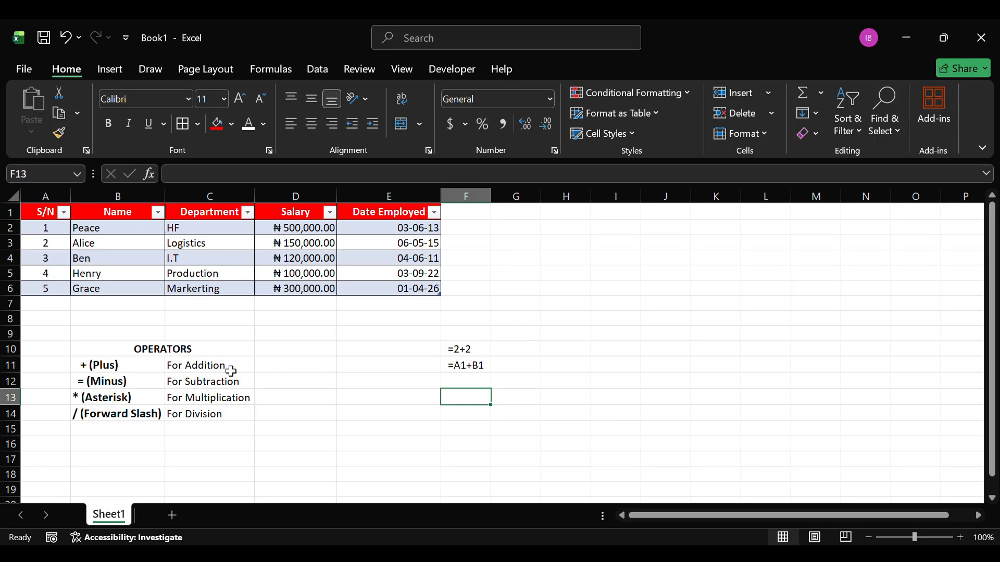
Step: Correct the subtraction operator label in B12 to read - (Minus)
{"action": "left_click", "coordinate": [87, 386]}
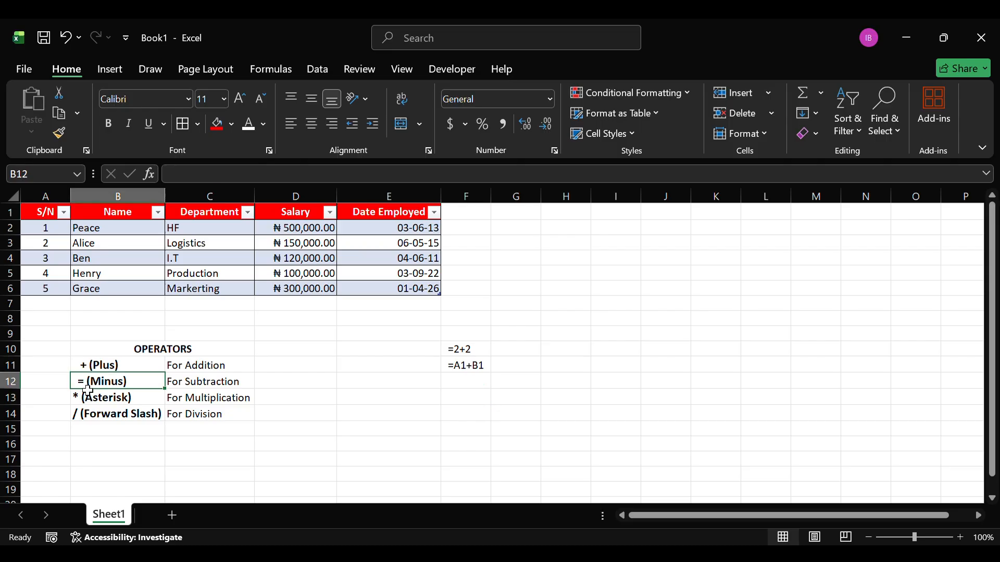
{"action": "left_click", "coordinate": [189, 180]}
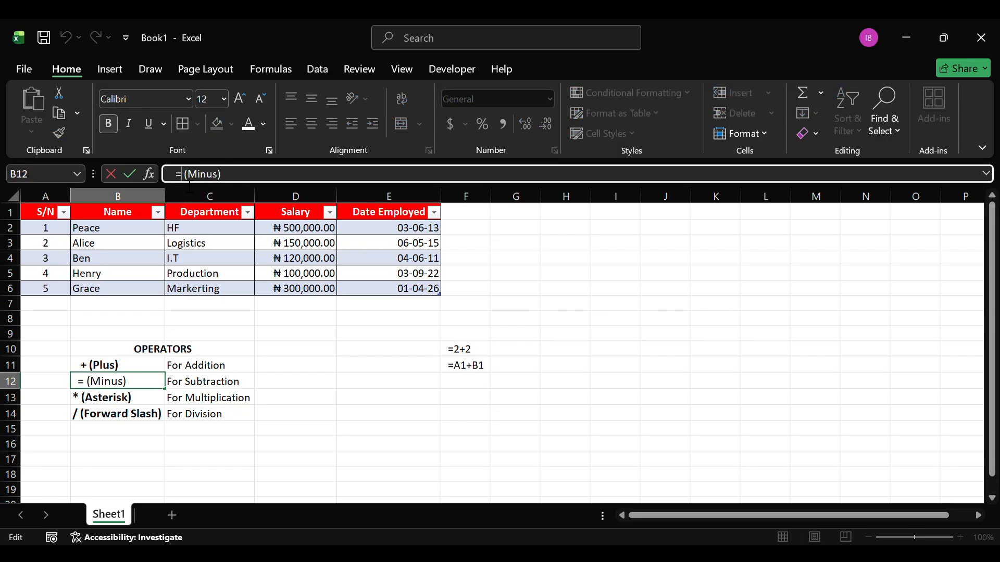
{"action": "key", "text": "BackSpace"}
{"action": "type", "text": "-"}
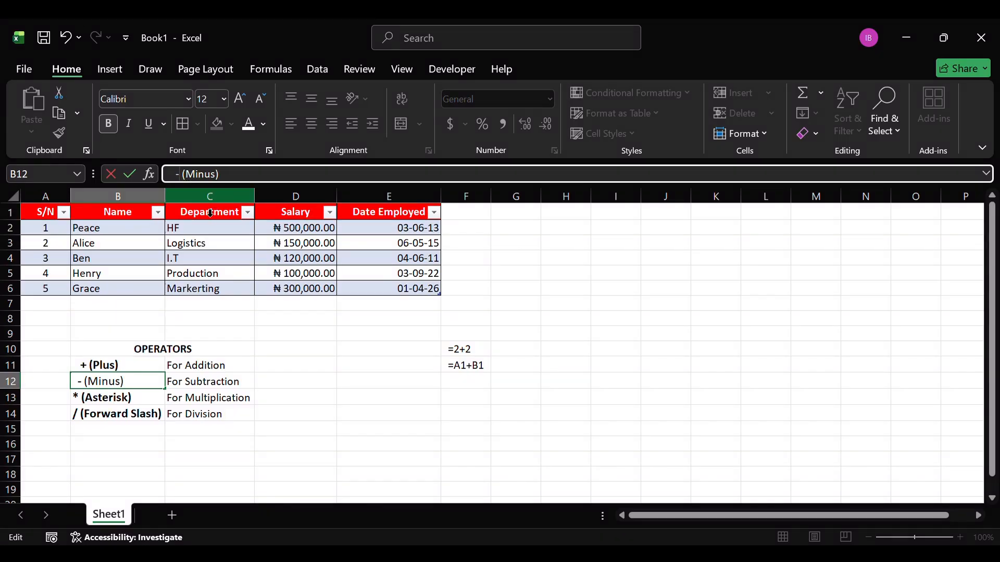
{"action": "key", "text": "Return"}
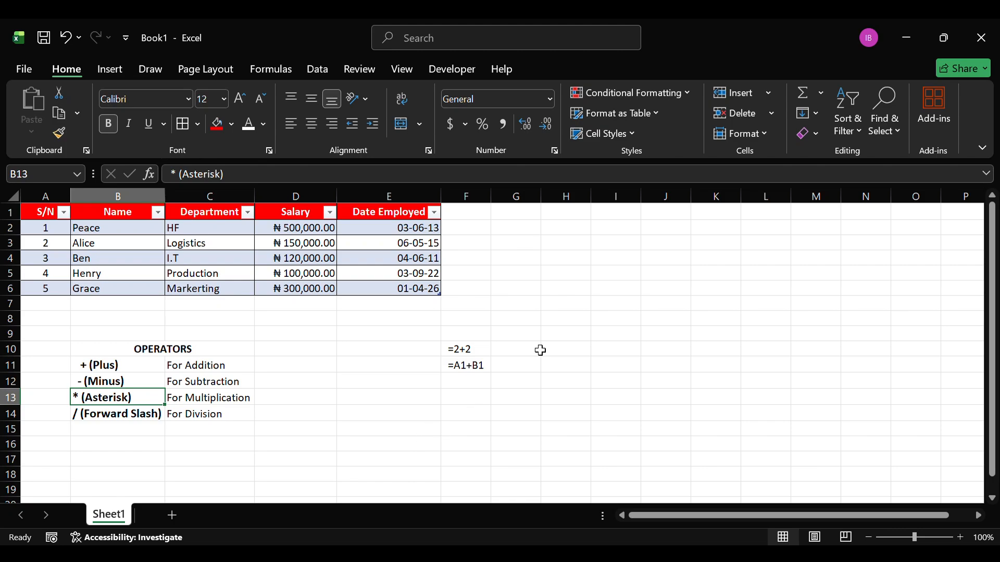
Step: Enter the addition formula =2+3 in cell H10
{"action": "left_click", "coordinate": [560, 358]}
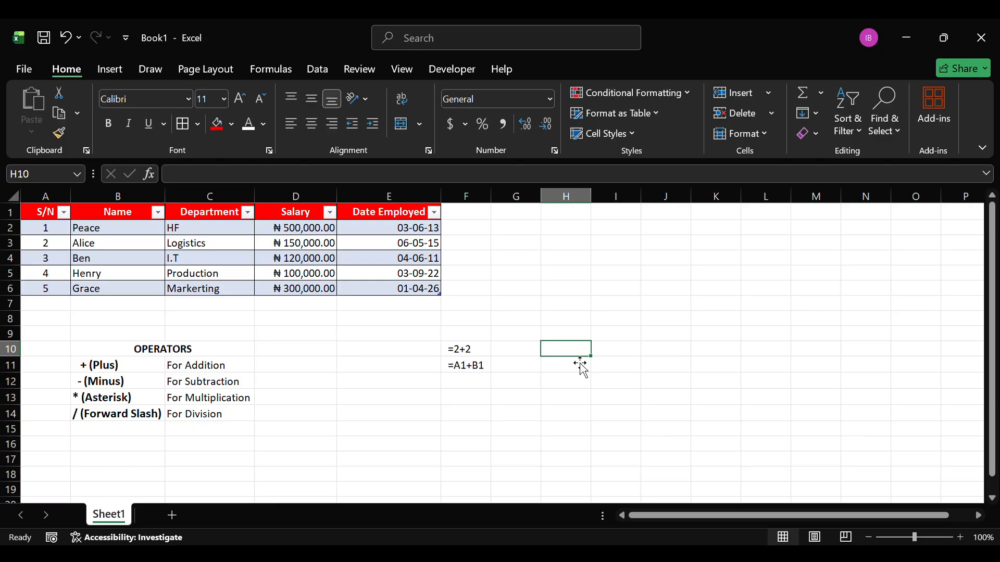
{"action": "type", "text": "="}
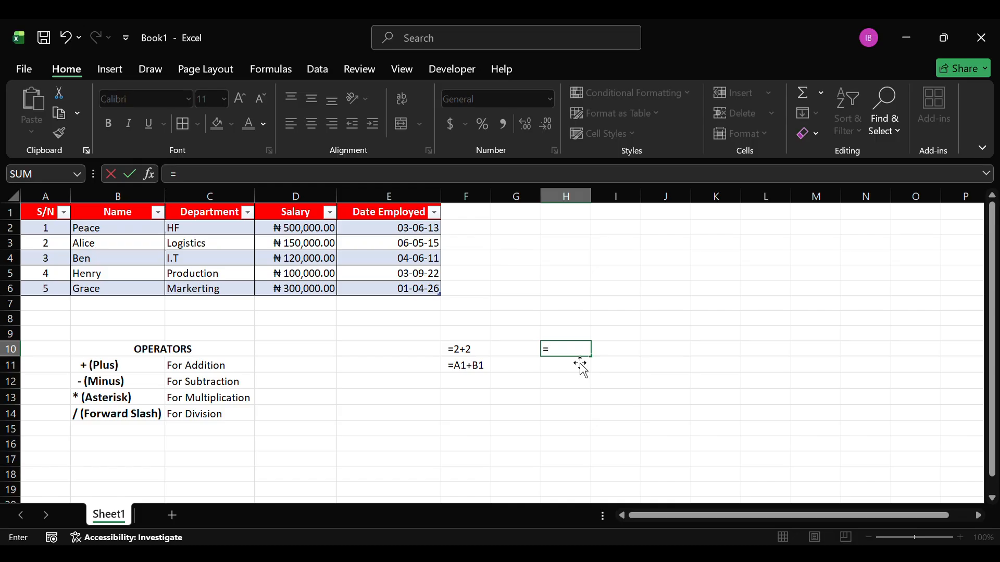
{"action": "type", "text": "2+3"}
{"action": "key", "text": "Return"}
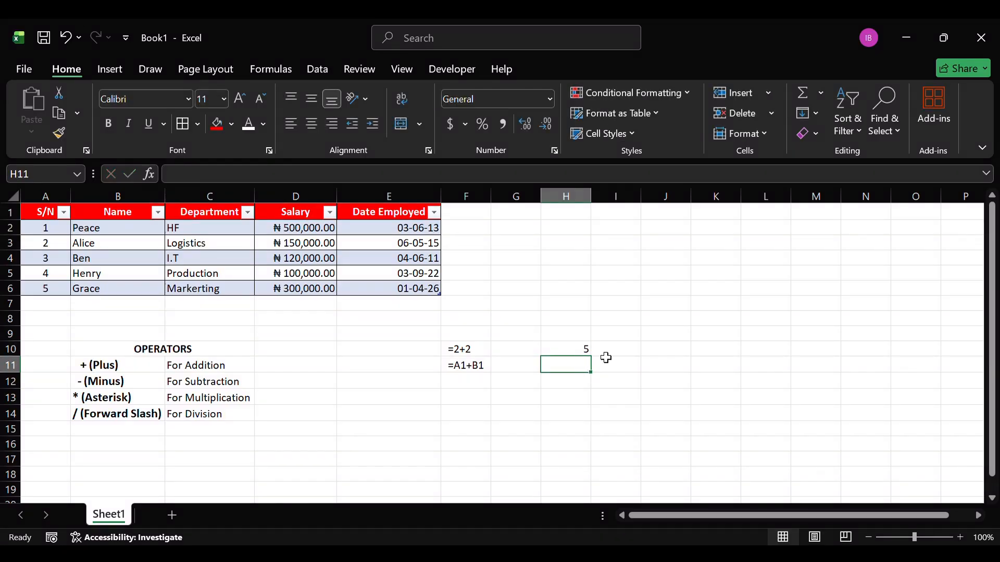
{"action": "left_click", "coordinate": [587, 354]}
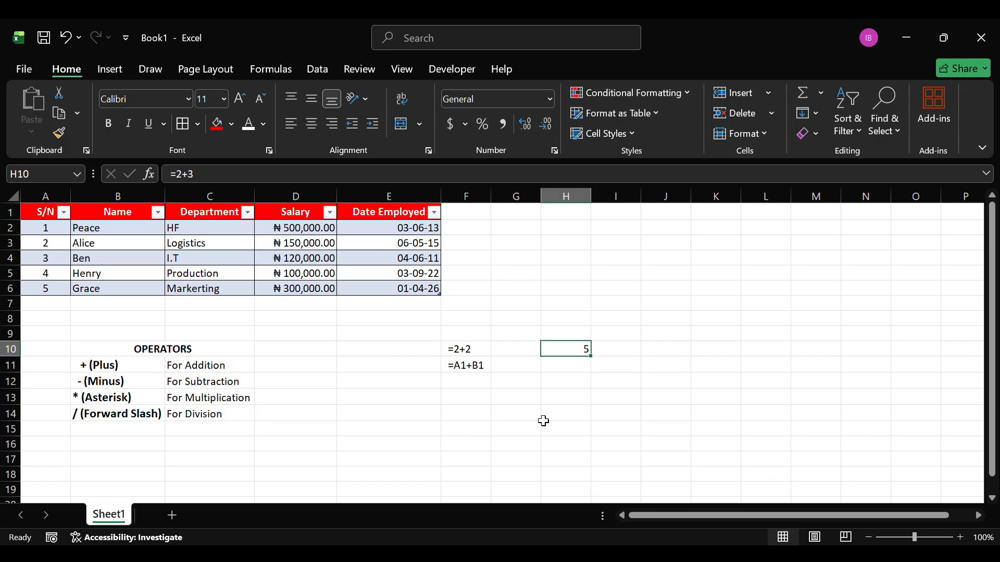
Step: Add up all five salaries in cell H11 with the cell-reference formula =D2+D3+D4+D5+D6
{"action": "left_click", "coordinate": [565, 372]}
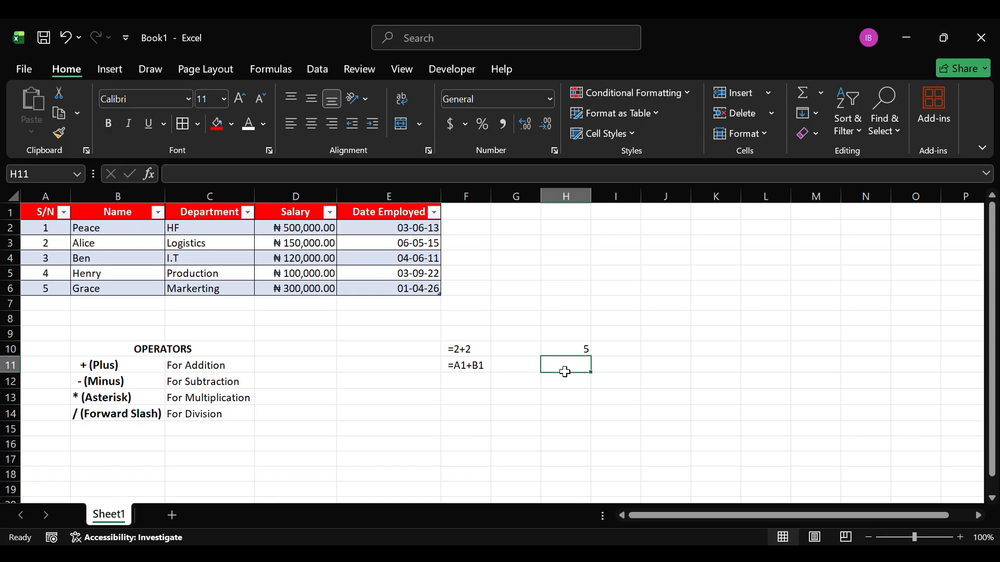
{"action": "type", "text": "="}
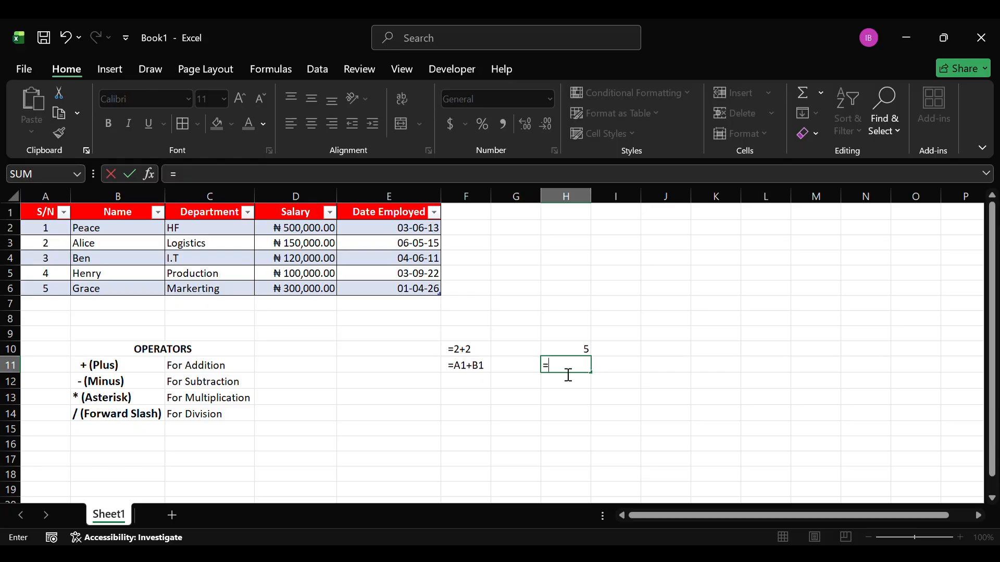
{"action": "left_click", "coordinate": [332, 233]}
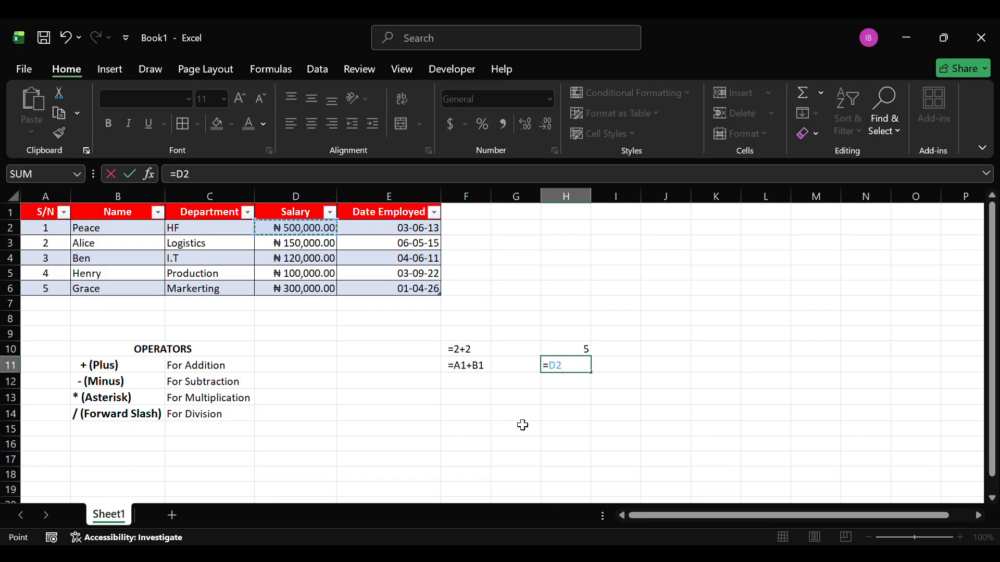
{"action": "left_click", "coordinate": [579, 373]}
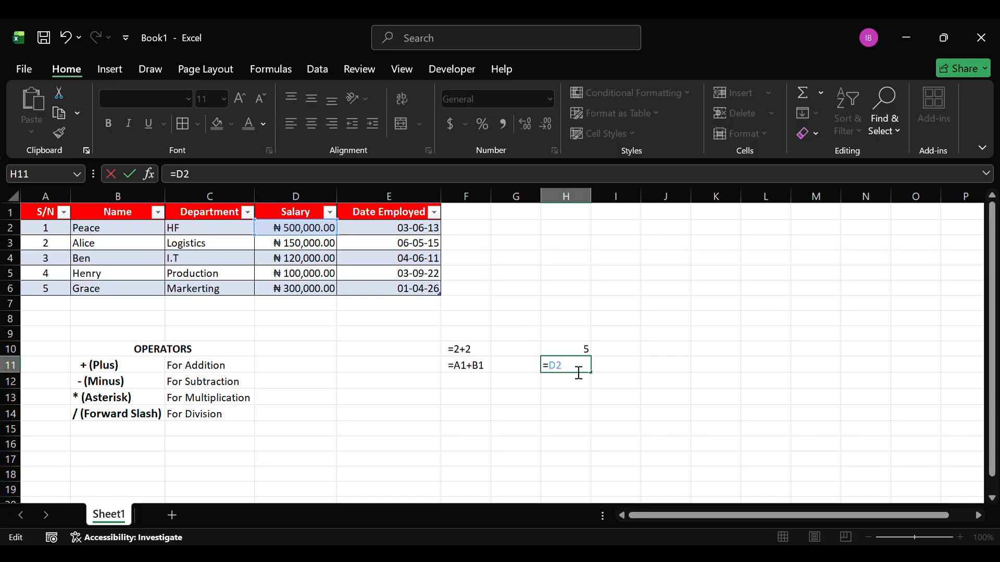
{"action": "type", "text": "+"}
{"action": "left_click", "coordinate": [318, 251]}
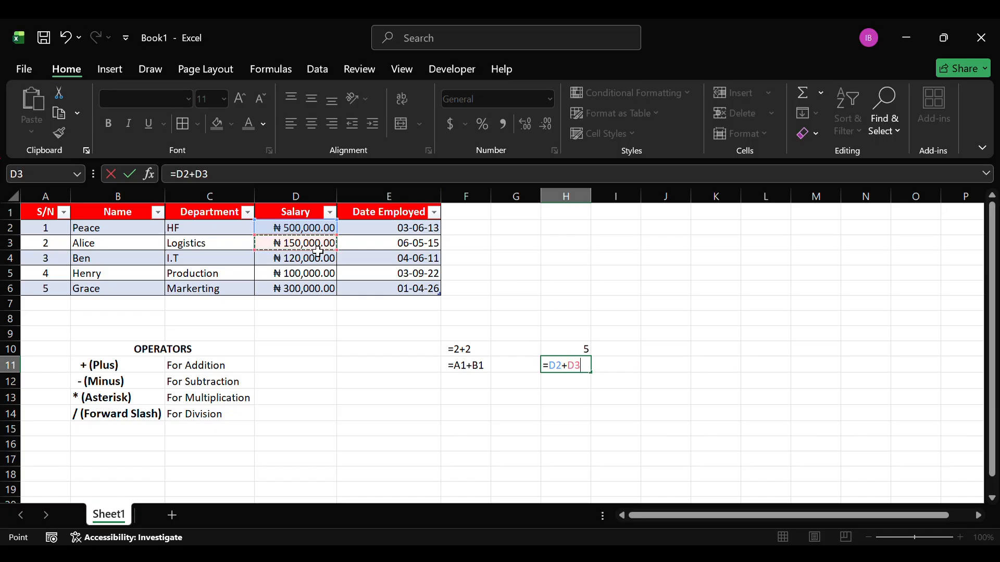
{"action": "type", "text": "+"}
{"action": "left_click", "coordinate": [305, 265]}
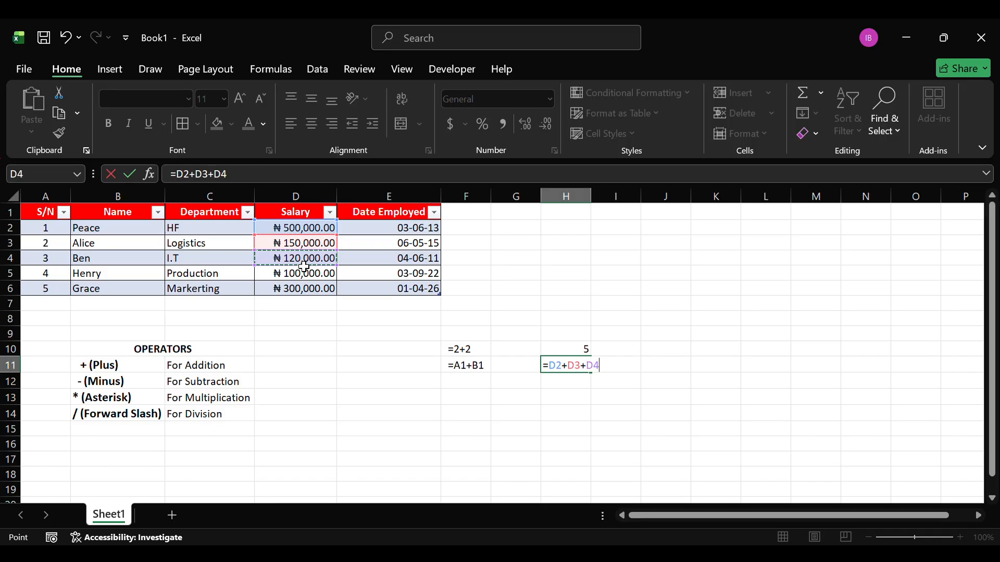
{"action": "type", "text": "+"}
{"action": "left_click", "coordinate": [307, 275]}
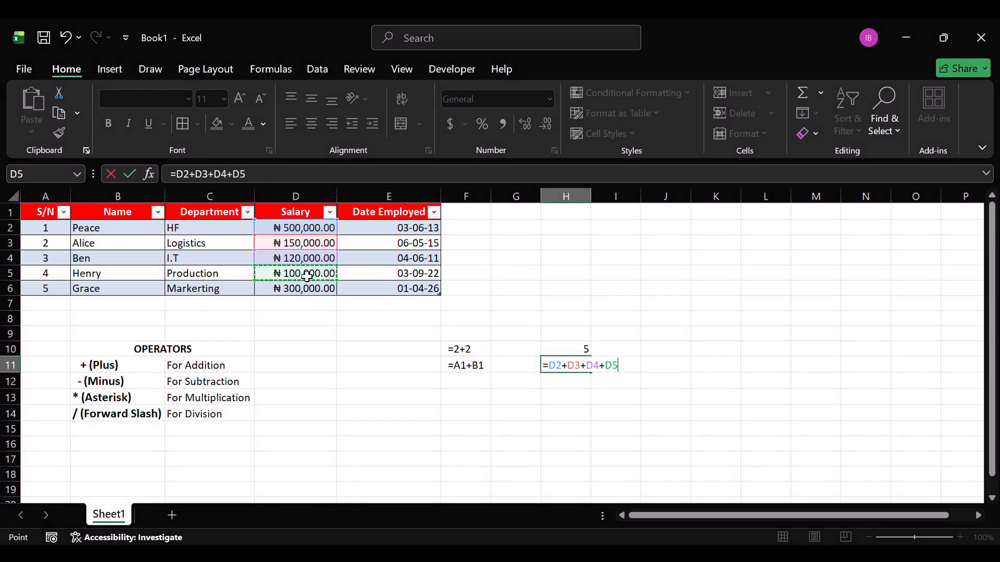
{"action": "type", "text": "+"}
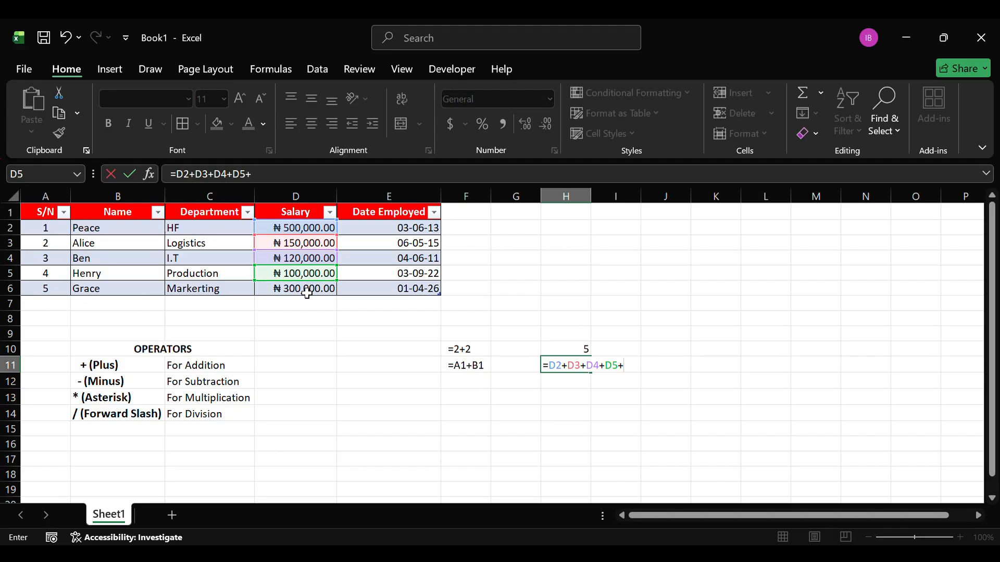
{"action": "left_click", "coordinate": [307, 292]}
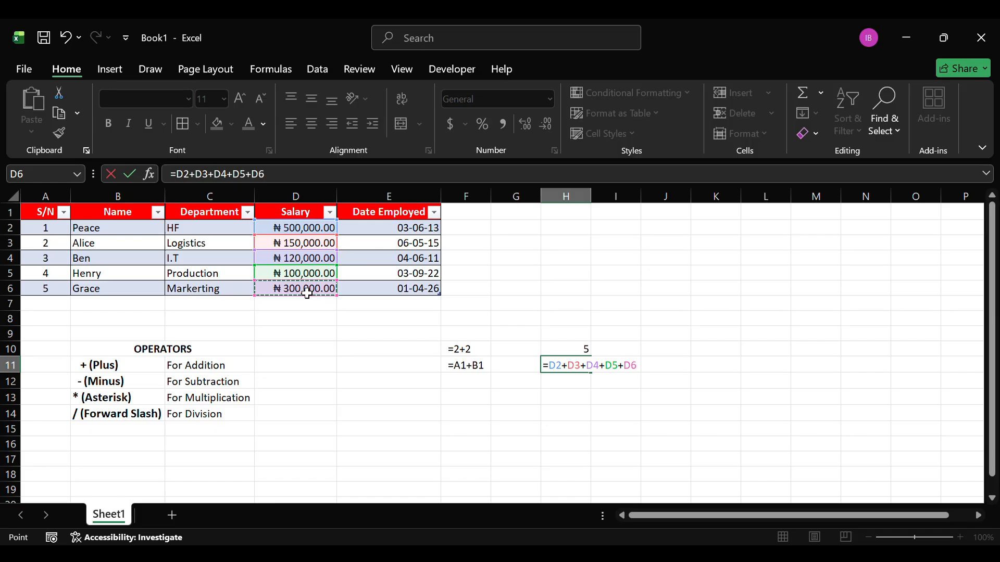
{"action": "key", "text": "Return"}
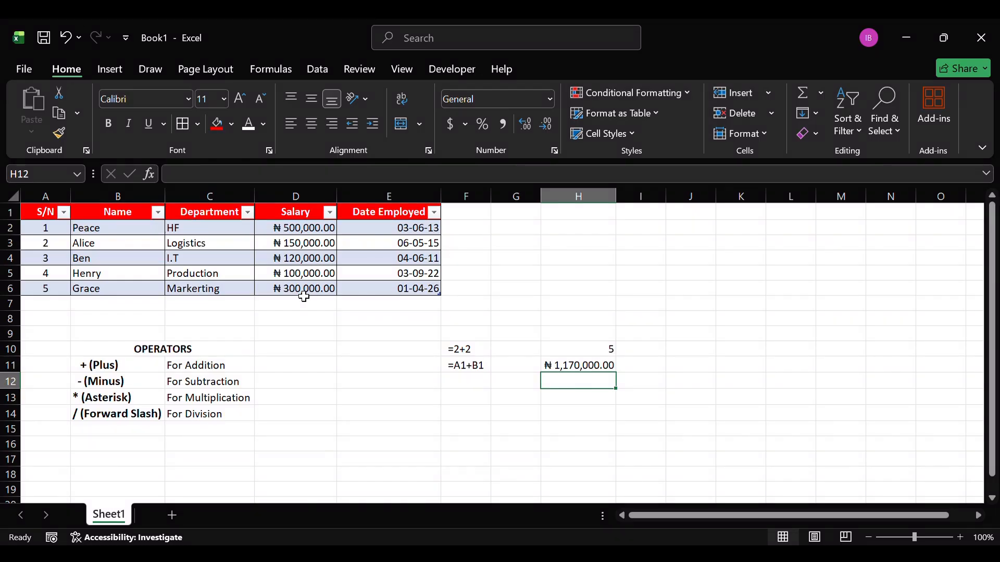
Step: Compare the cell-reference formula in H11 with the constant-value formula in H10
{"action": "left_click", "coordinate": [569, 370]}
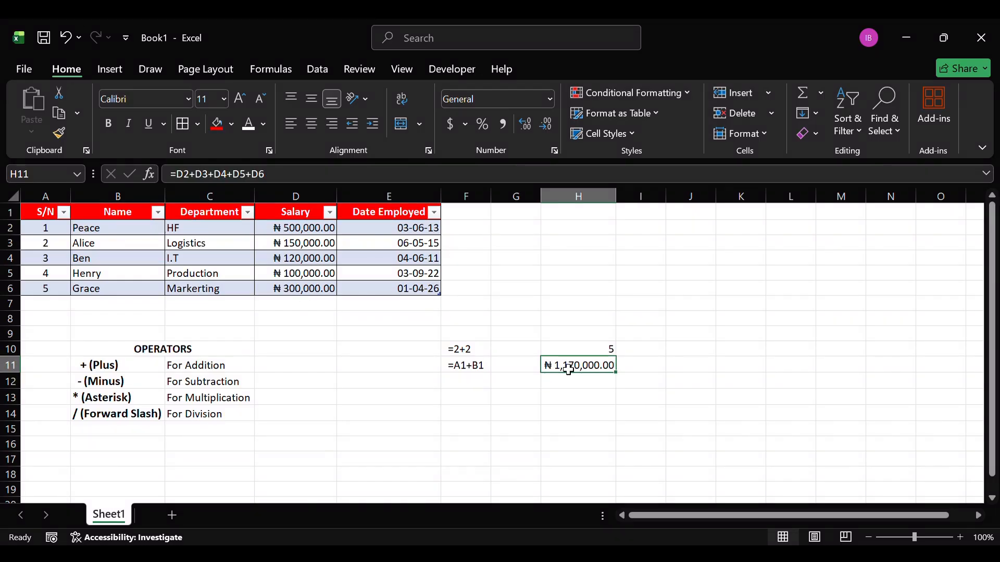
{"action": "left_click", "coordinate": [587, 352]}
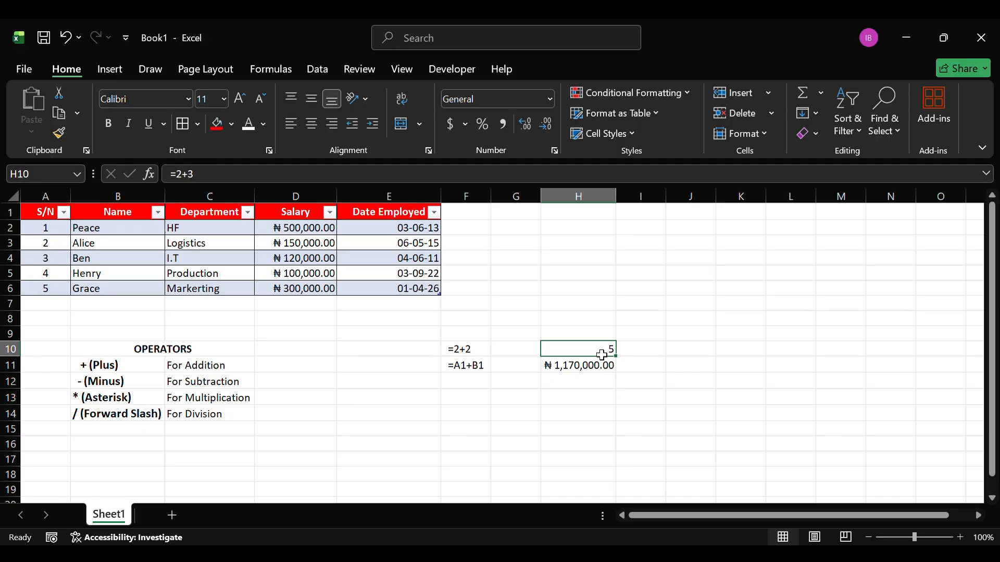
{"action": "left_click", "coordinate": [229, 178]}
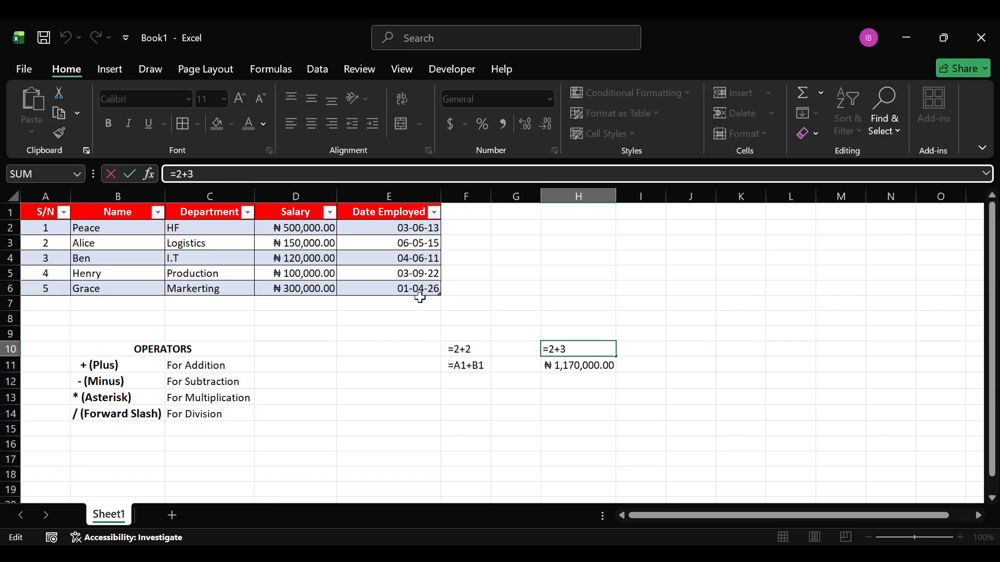
{"action": "left_click", "coordinate": [576, 371]}
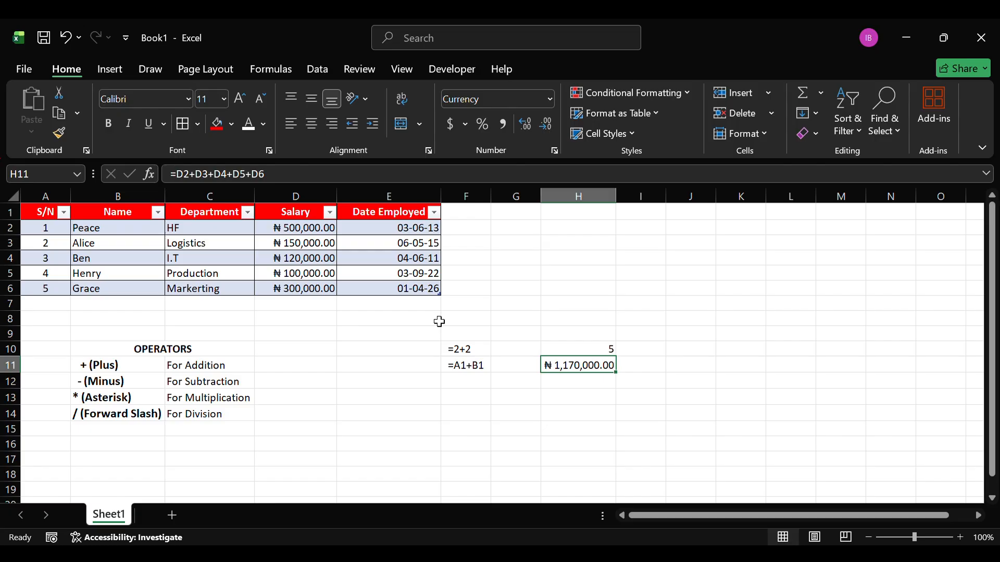
Step: Insert a new table column between Salary and Date Employed and set its header to Allowance
{"action": "left_click", "coordinate": [379, 210]}
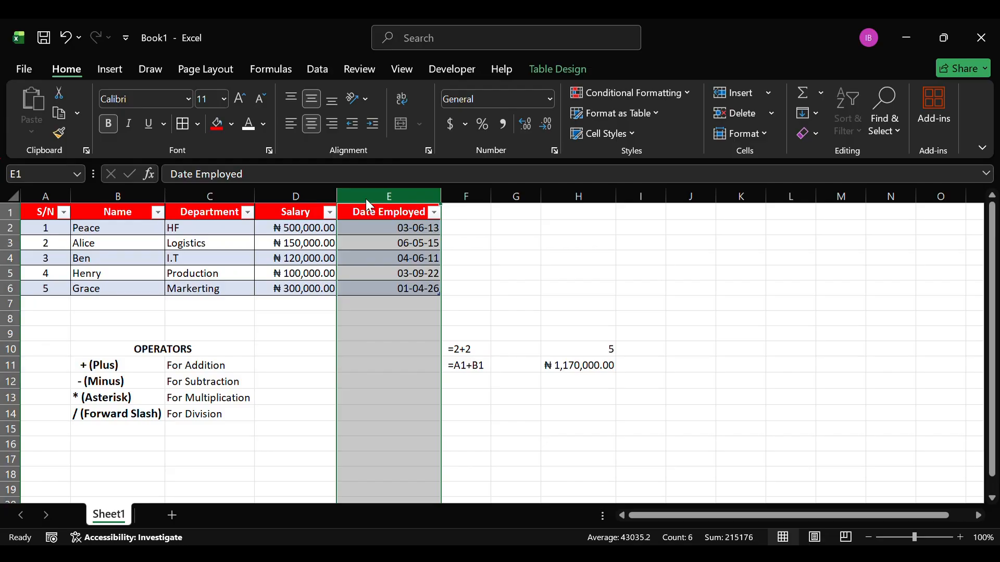
{"action": "key", "text": "ctrl+shift+plus"}
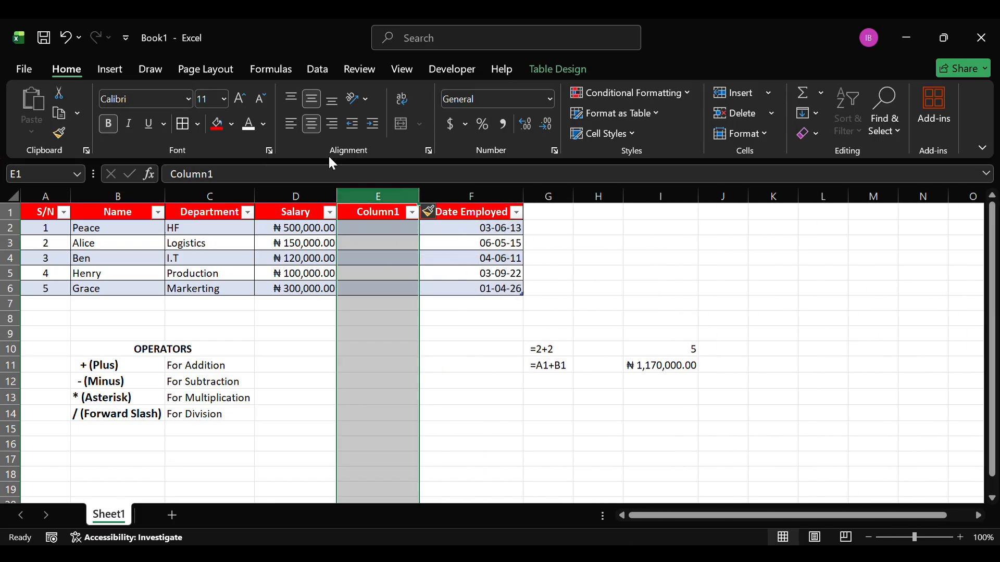
{"action": "left_click", "coordinate": [398, 217]}
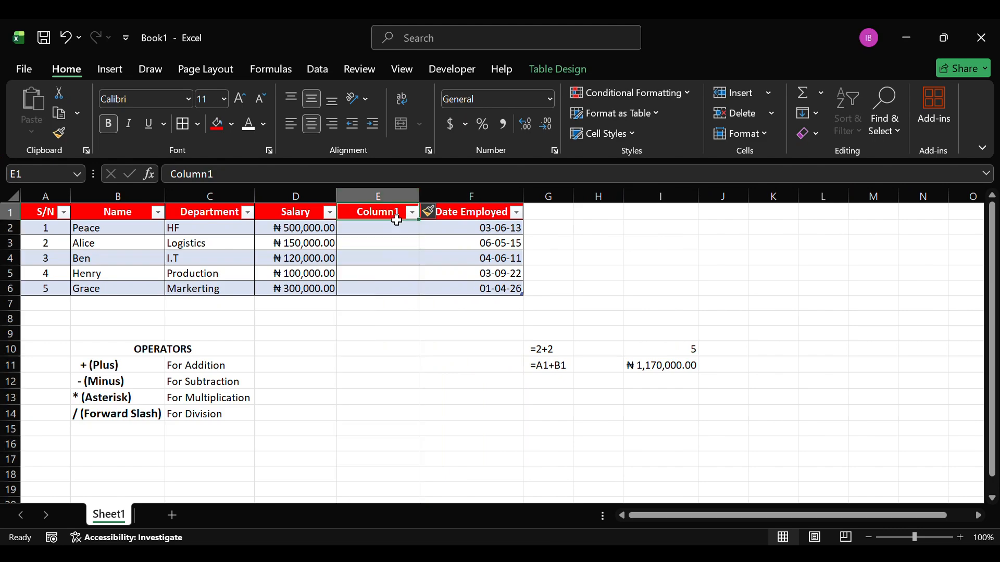
{"action": "left_click", "coordinate": [313, 179]}
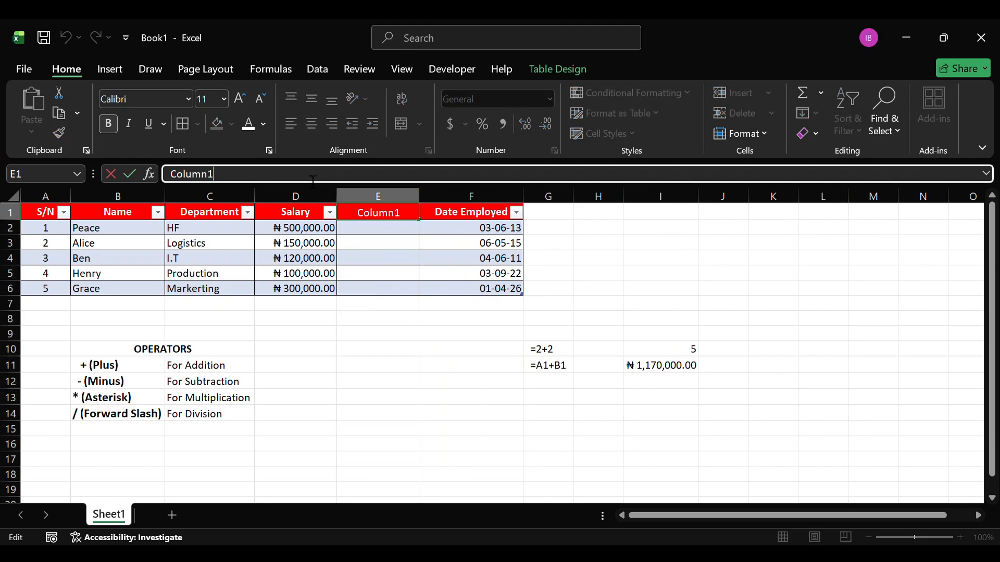
{"action": "key", "text": "BackSpace"}
{"action": "key", "text": "BackSpace"}
{"action": "key", "text": "BackSpace"}
{"action": "key", "text": "BackSpace"}
{"action": "key", "text": "BackSpace"}
{"action": "key", "text": "BackSpace"}
{"action": "key", "text": "BackSpace"}
{"action": "type", "text": "a"}
{"action": "key", "text": "BackSpace"}
{"action": "type", "text": "Al"}
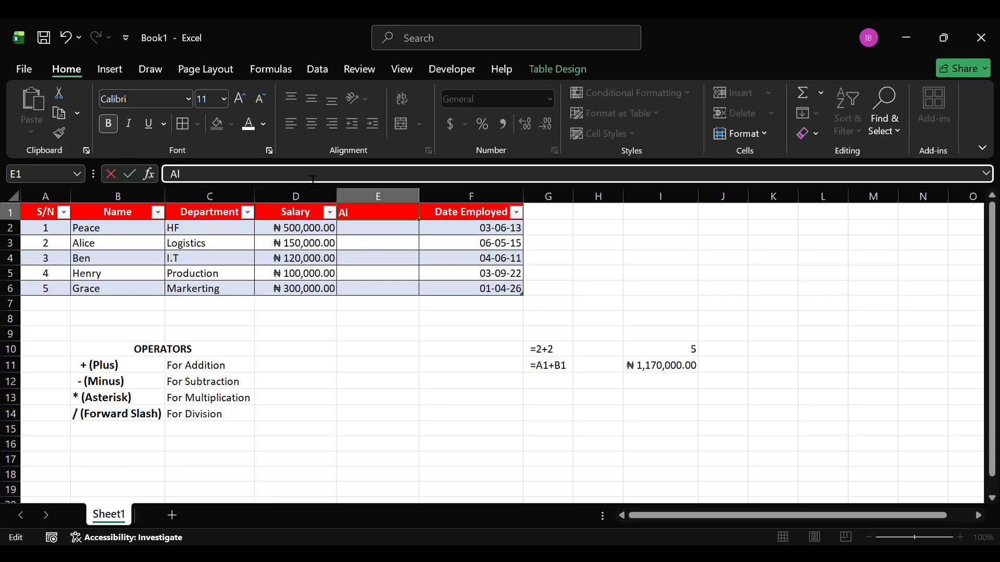
{"action": "type", "text": "lawance"}
{"action": "left_click", "coordinate": [191, 174]}
{"action": "key", "text": "BackSpace"}
{"action": "type", "text": "o"}
{"action": "key", "text": "Return"}
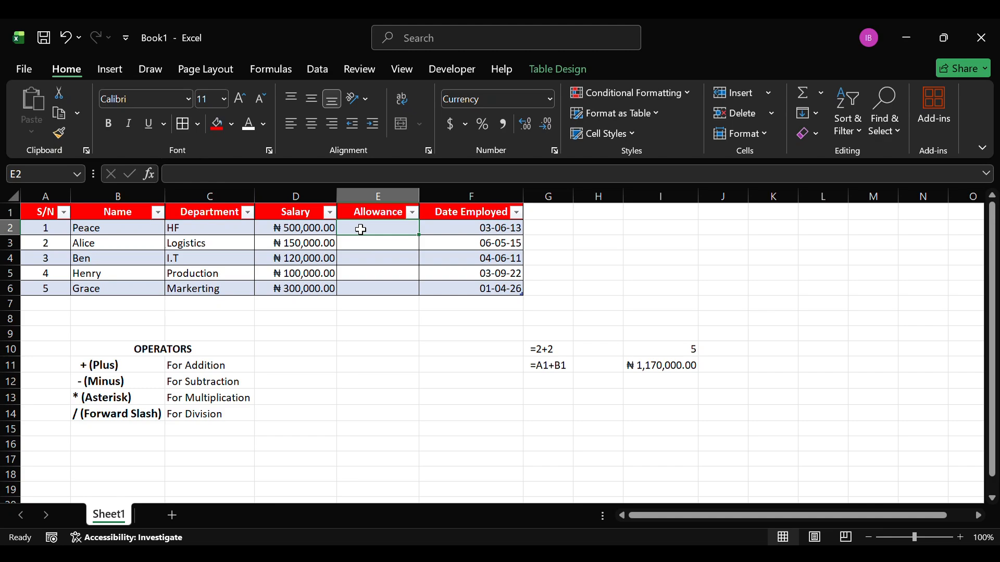
Step: Enter the allowances 3,000, 4,000, 5,000, 3,000 and 4,000 in cells E2 through E6
{"action": "type", "text": "3"}
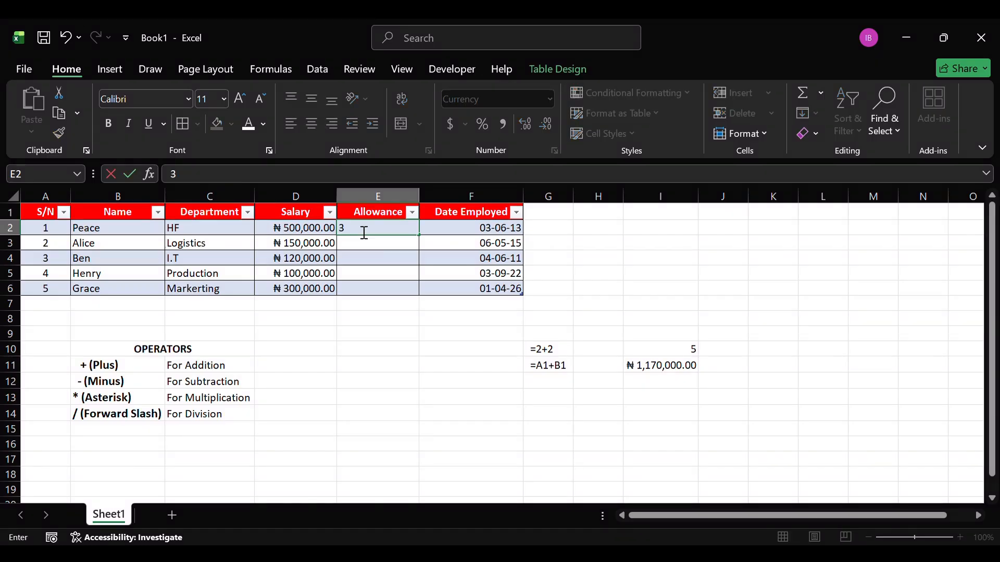
{"action": "type", "text": ",000"}
{"action": "key", "text": "Return"}
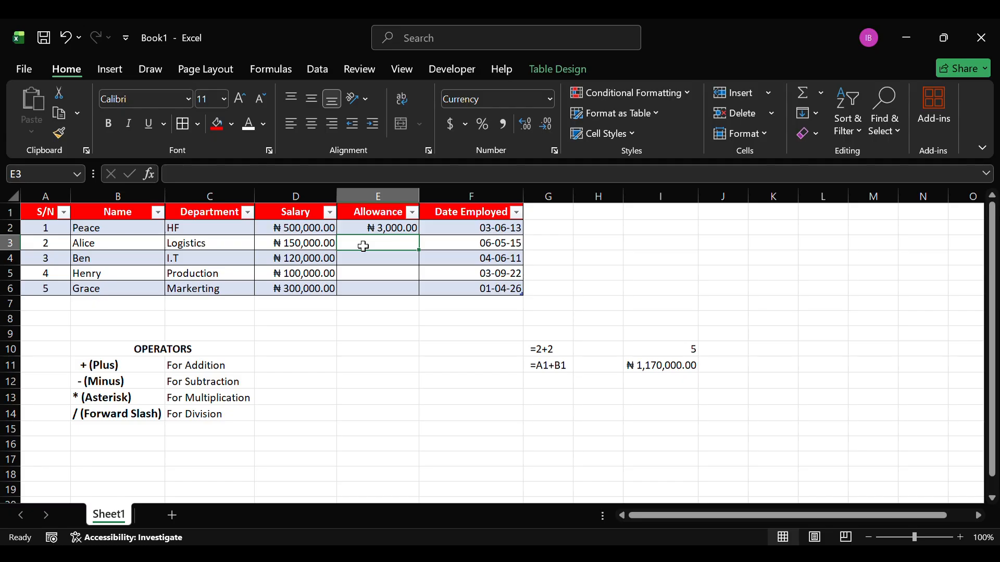
{"action": "type", "text": "4,00"}
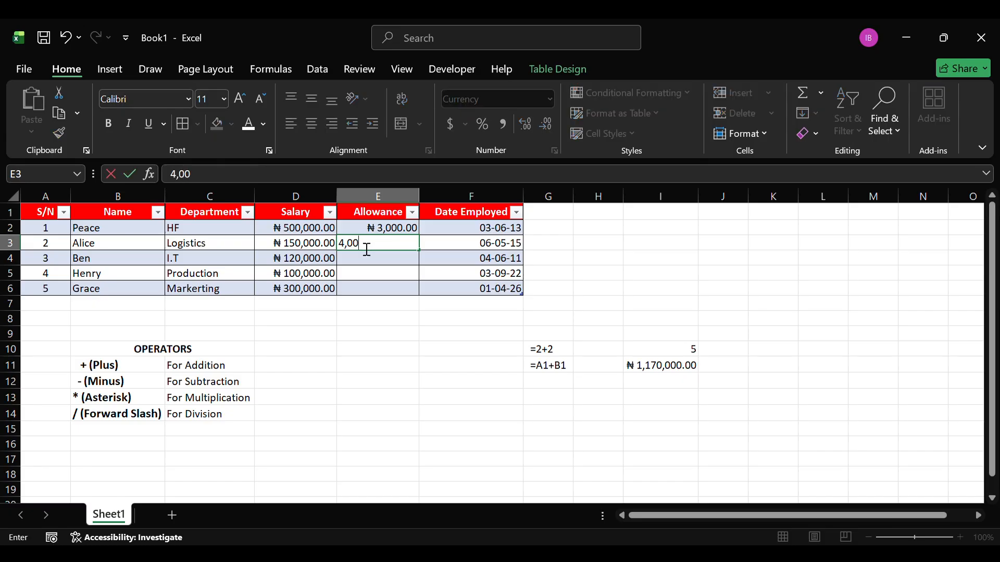
{"action": "type", "text": "0"}
{"action": "key", "text": "Return"}
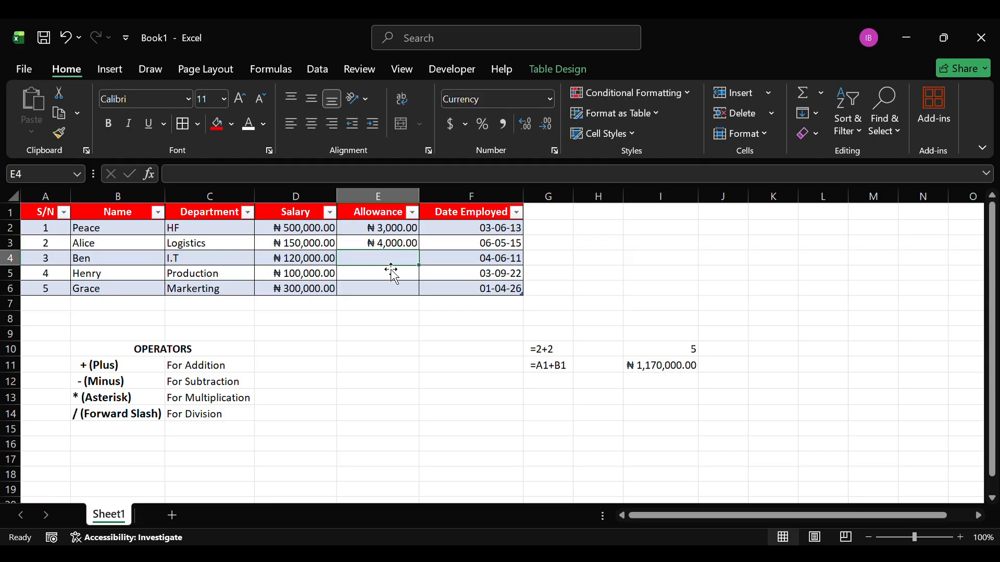
{"action": "type", "text": "5000"}
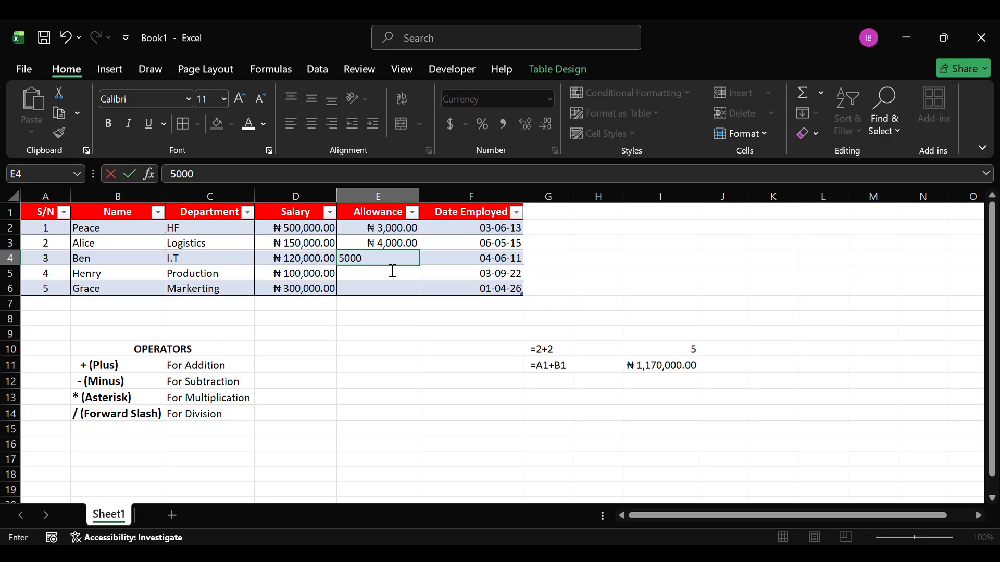
{"action": "key", "text": "Return"}
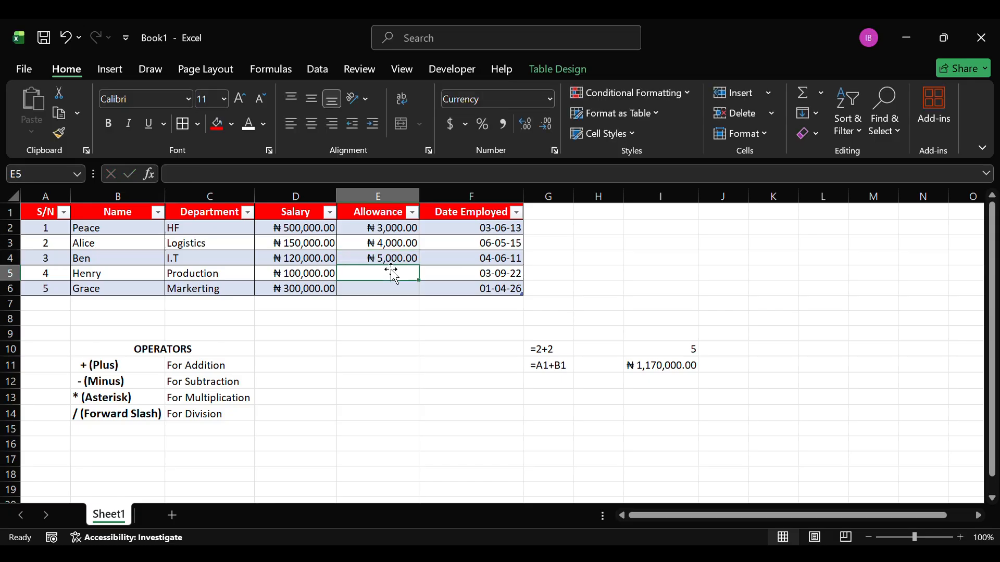
{"action": "type", "text": "3000"}
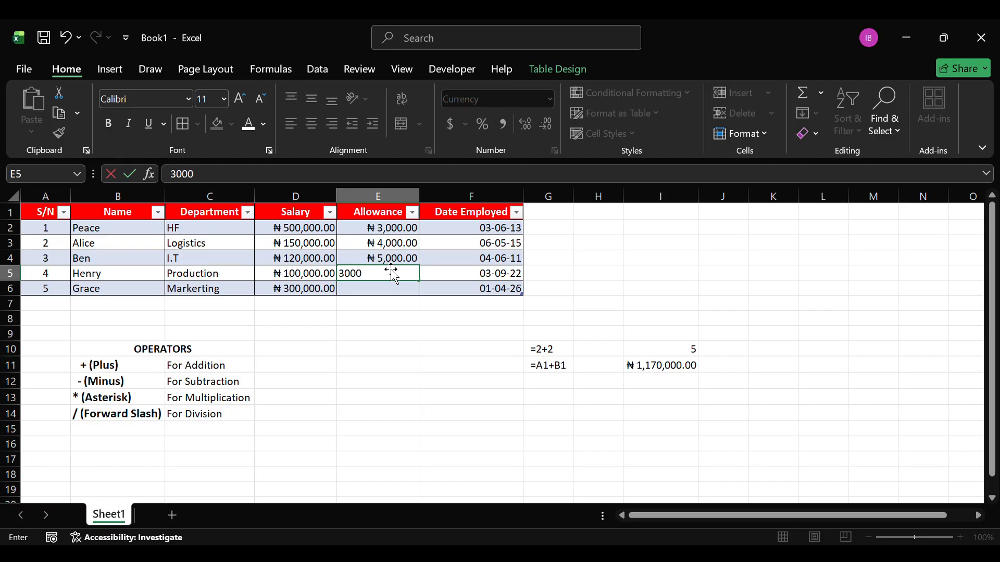
{"action": "key", "text": "Return"}
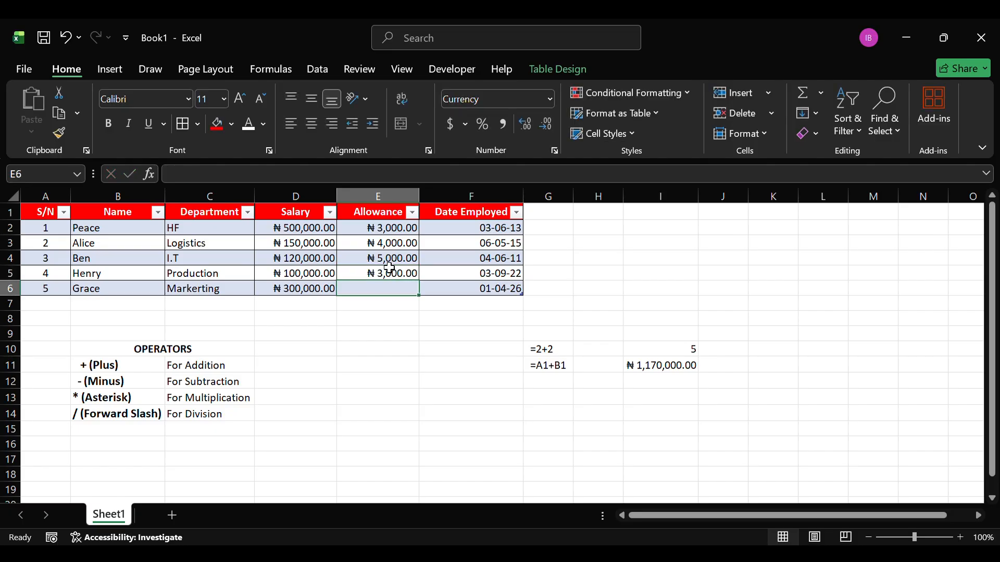
{"action": "type", "text": "4"}
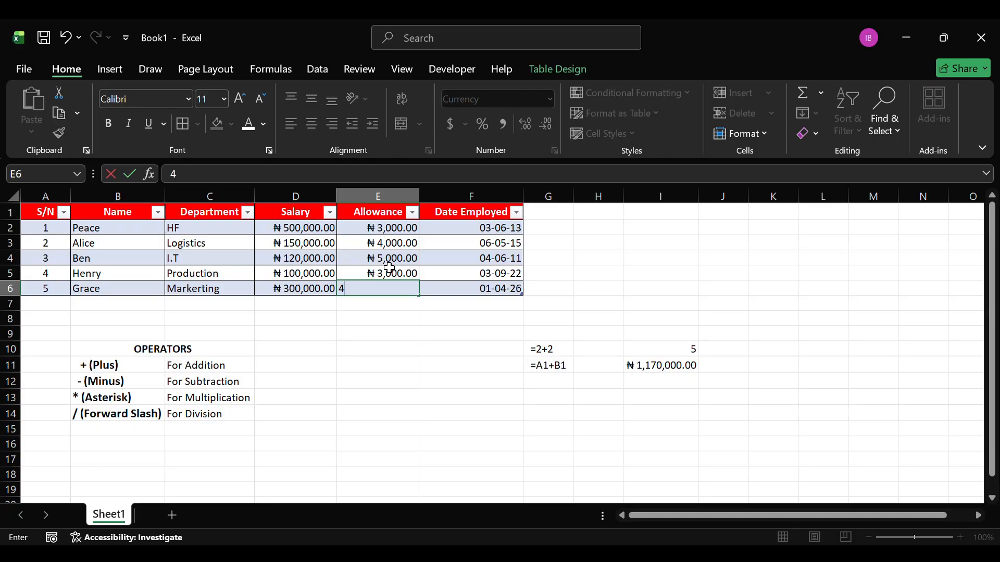
{"action": "type", "text": "000"}
{"action": "key", "text": "Return"}
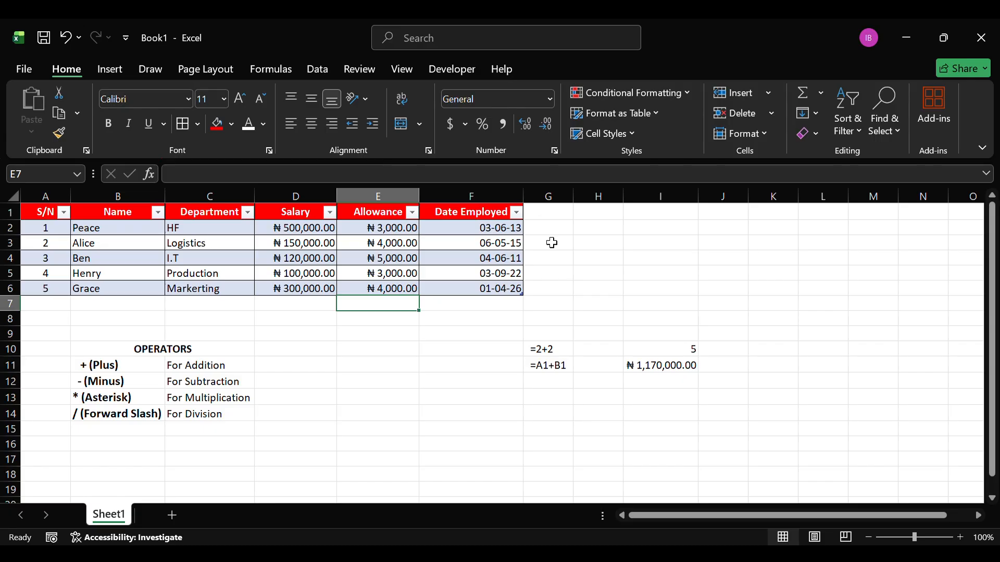
Step: Insert another table column between Allowance and Date Employed and set its header to Total
{"action": "left_click", "coordinate": [564, 231]}
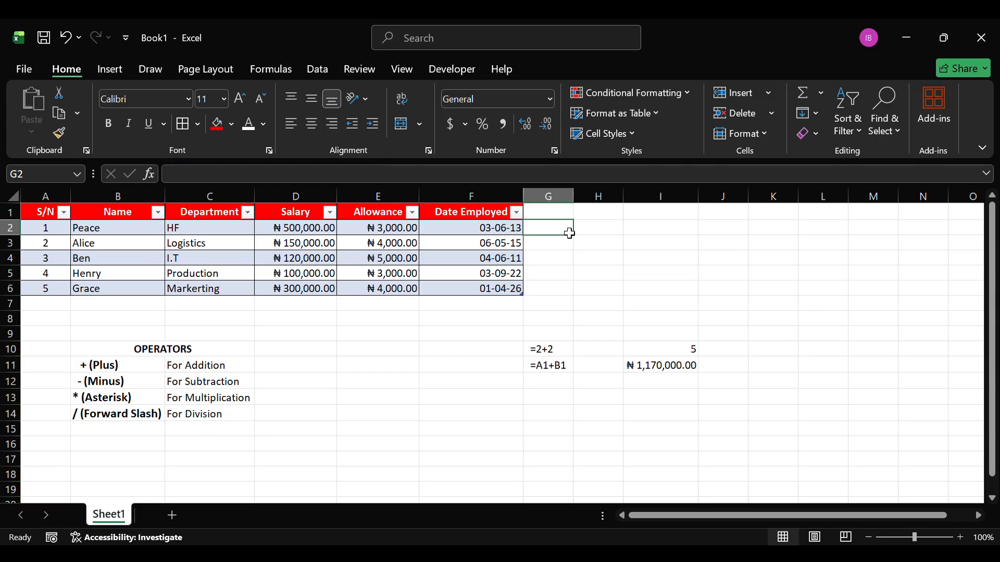
{"action": "left_click", "coordinate": [468, 218]}
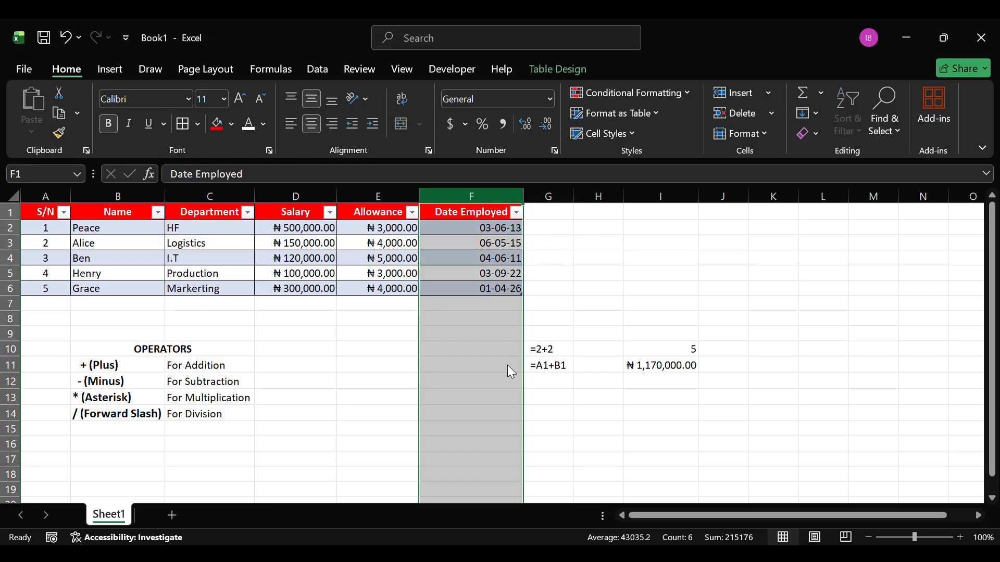
{"action": "key", "text": "ctrl+shift+plus"}
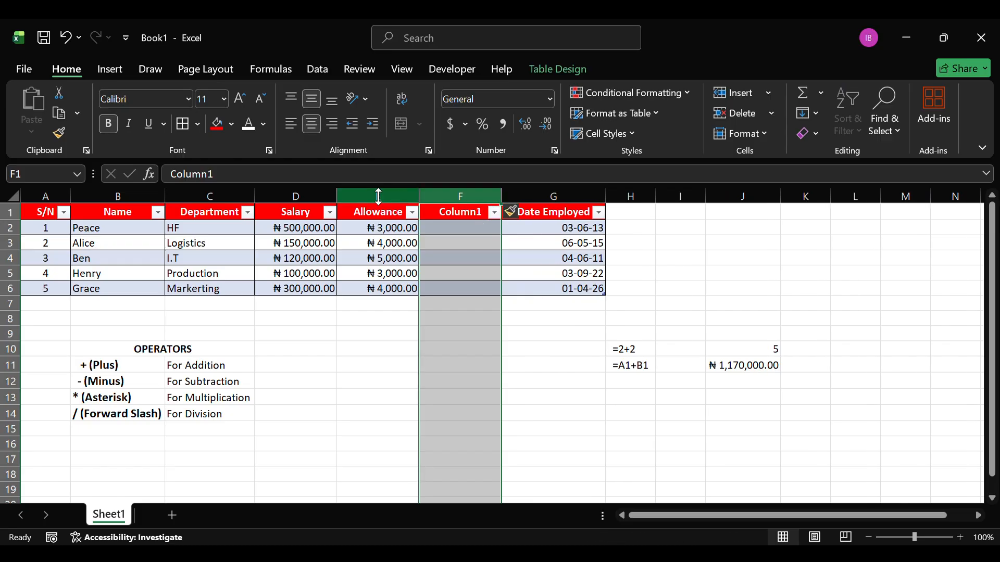
{"action": "left_click", "coordinate": [335, 181]}
{"action": "key", "text": "BackSpace"}
{"action": "key", "text": "BackSpace"}
{"action": "key", "text": "BackSpace"}
{"action": "key", "text": "BackSpace"}
{"action": "key", "text": "BackSpace"}
{"action": "key", "text": "BackSpace"}
{"action": "key", "text": "BackSpace"}
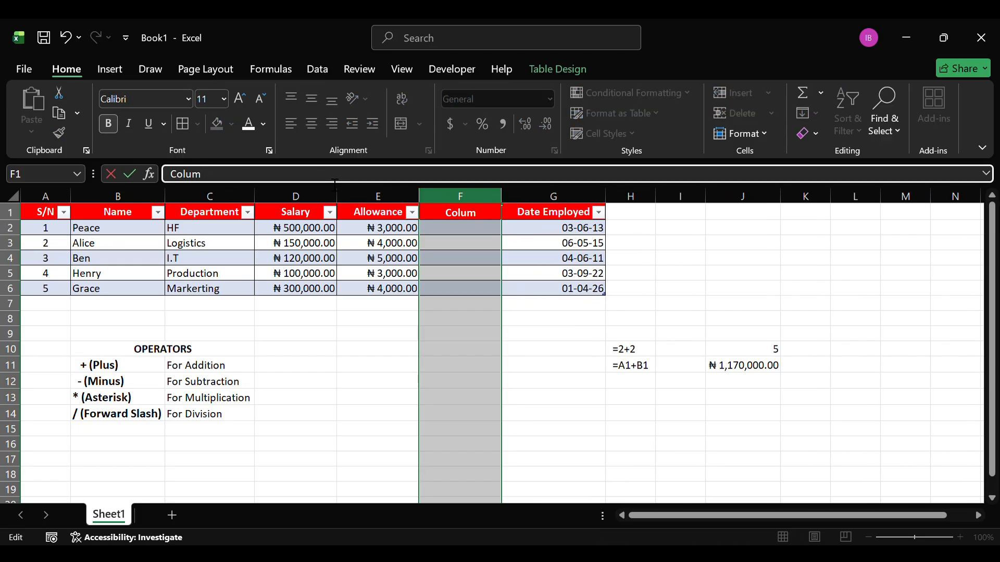
{"action": "type", "text": "Total"}
{"action": "key", "text": "Return"}
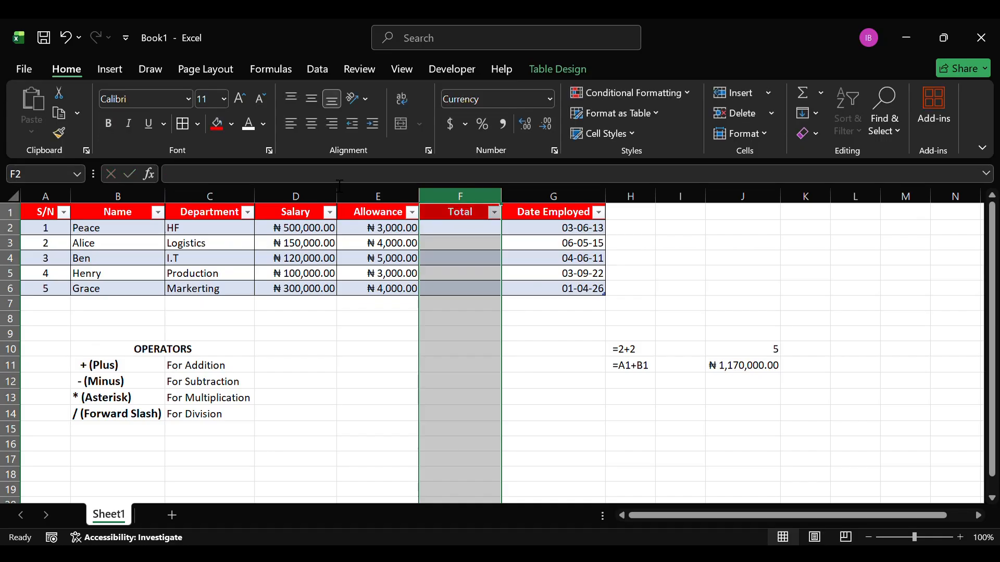
{"action": "left_click", "coordinate": [482, 234]}
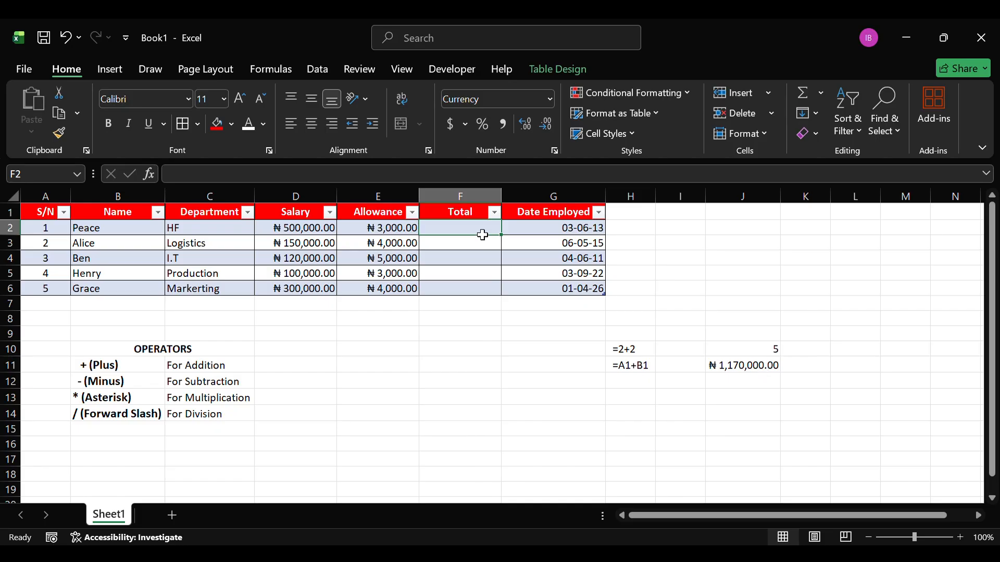
{"action": "type", "text": "="}
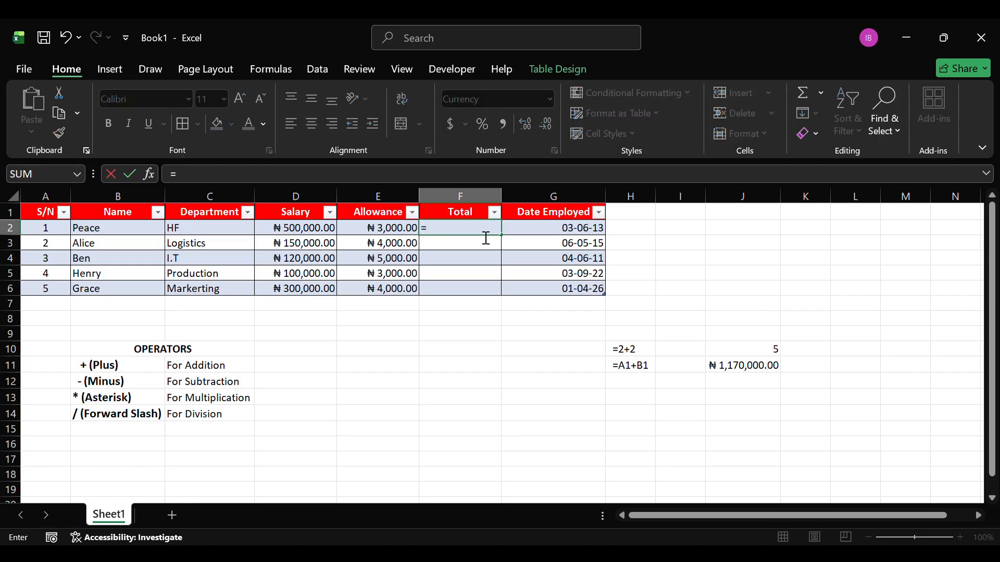
{"action": "left_click", "coordinate": [307, 234]}
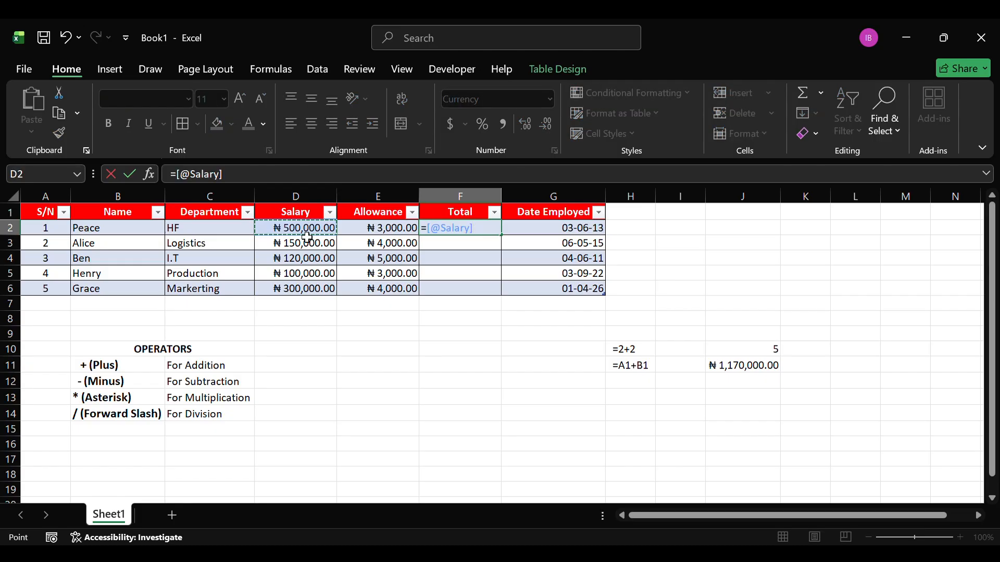
{"action": "type", "text": "+"}
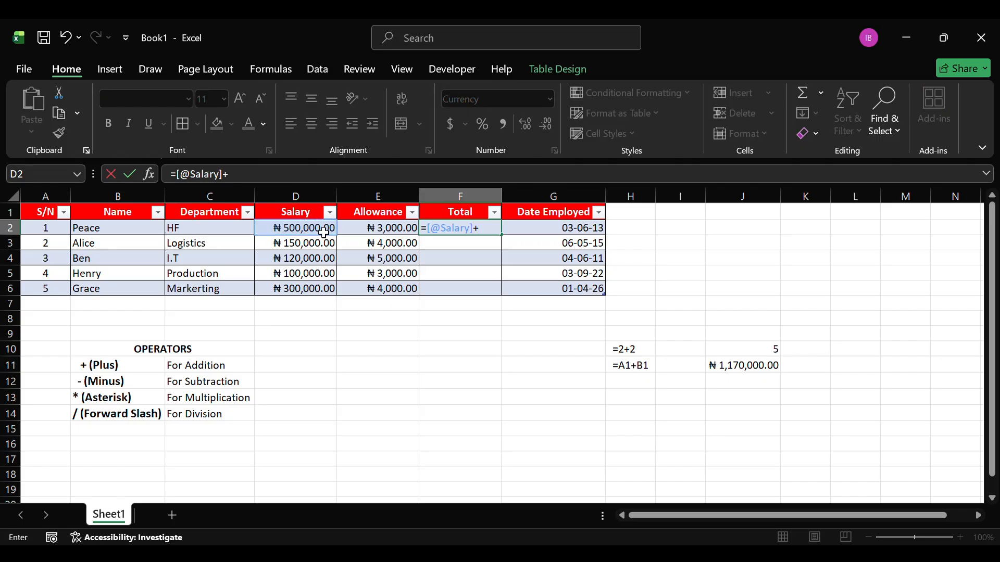
{"action": "left_click", "coordinate": [367, 229]}
{"action": "key", "text": "Return"}
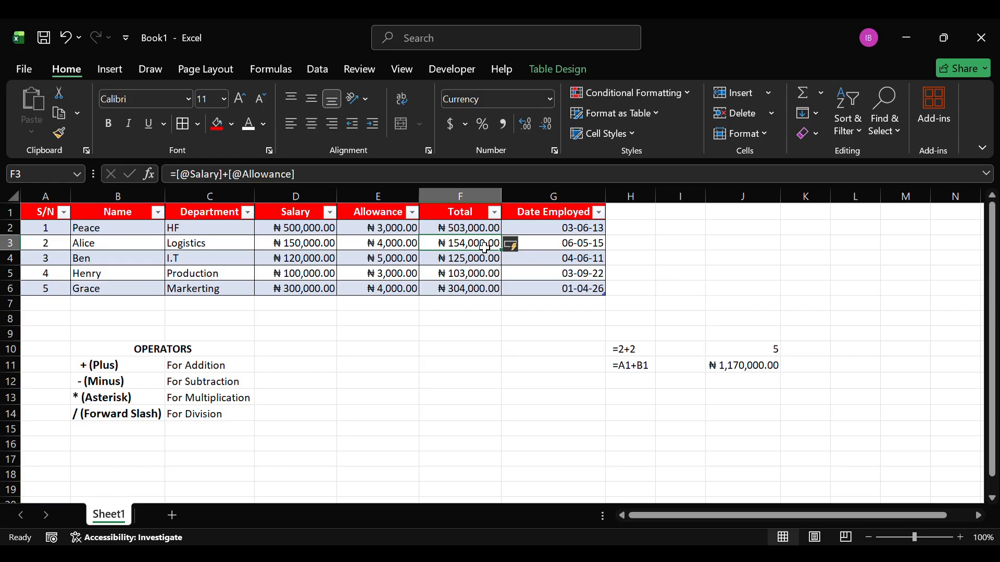
Step: Clear the totals in F3:F6, then refill them by copying the F2 formula down the Total column
{"action": "left_click_drag", "start_coordinate": [485, 247], "coordinate": [484, 295]}
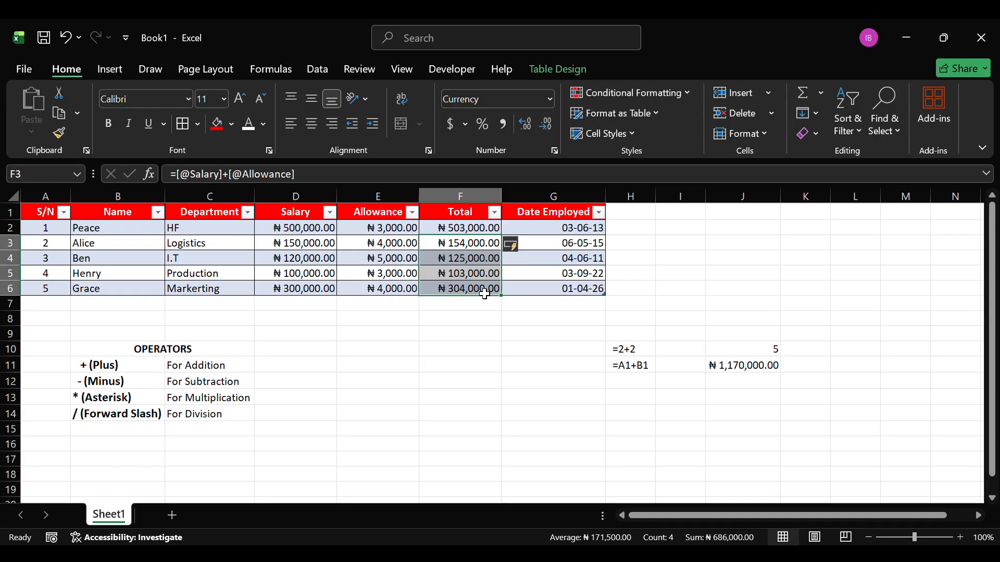
{"action": "key", "text": "Delete"}
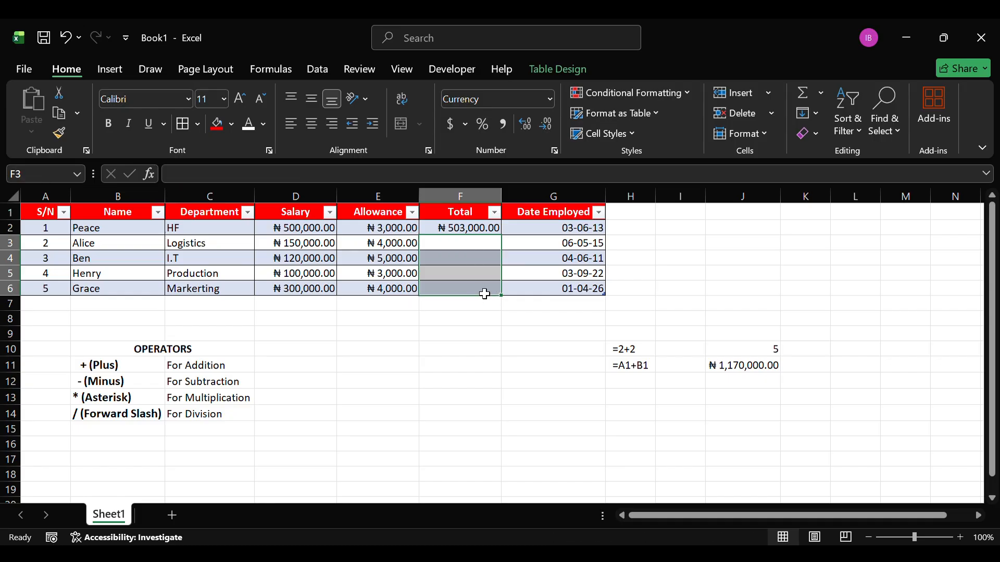
{"action": "left_click", "coordinate": [493, 229]}
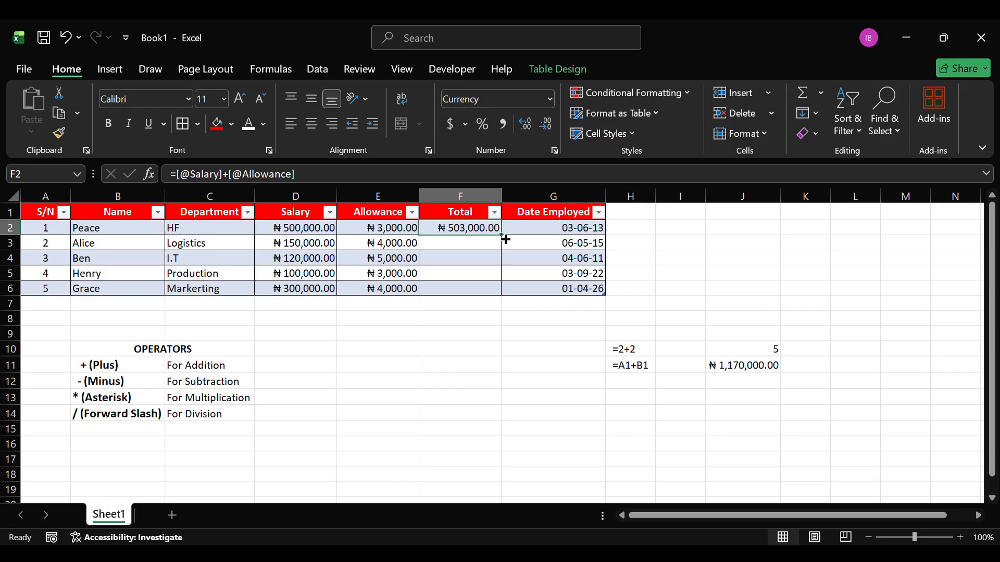
{"action": "double_click", "coordinate": [506, 239]}
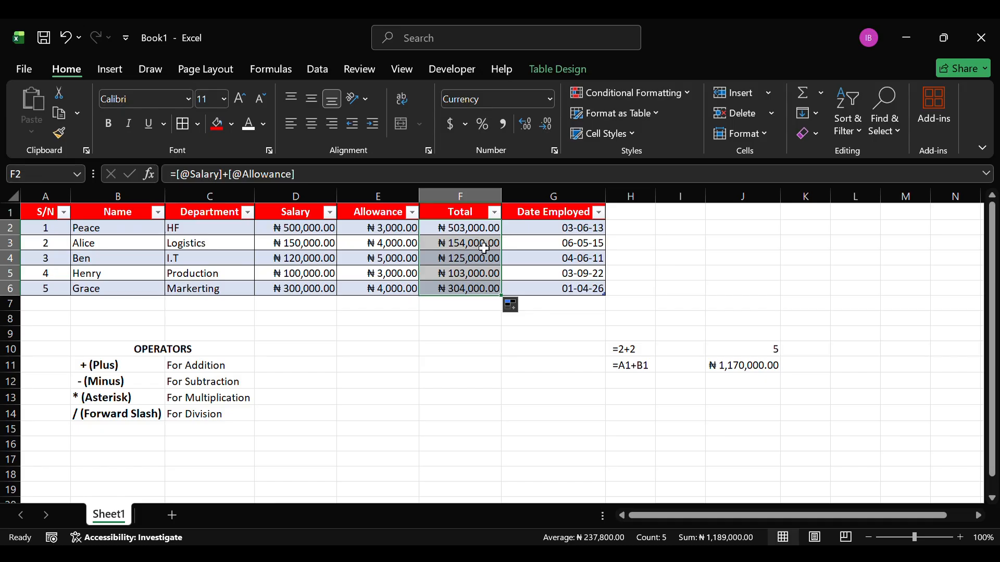
Step: Compare the formulas in Total cells F2 and F3 to see how their references relate to each row
{"action": "left_click", "coordinate": [484, 249]}
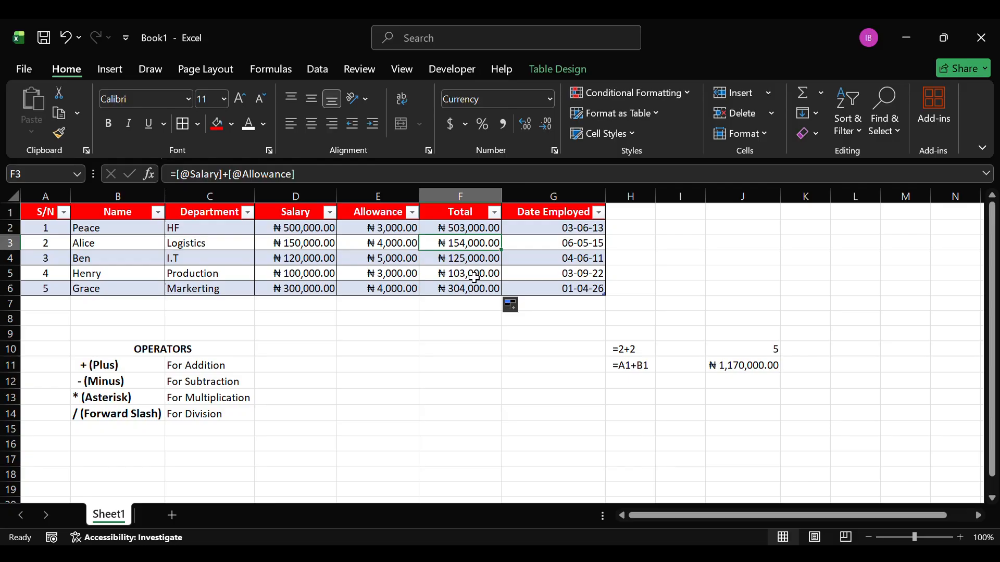
{"action": "left_click", "coordinate": [469, 232]}
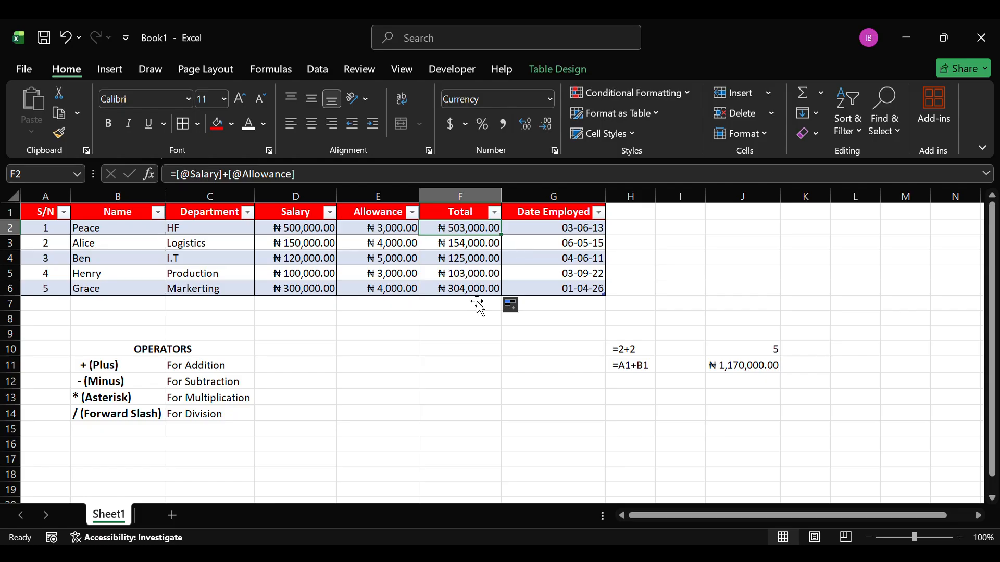
{"action": "left_click", "coordinate": [502, 235]}
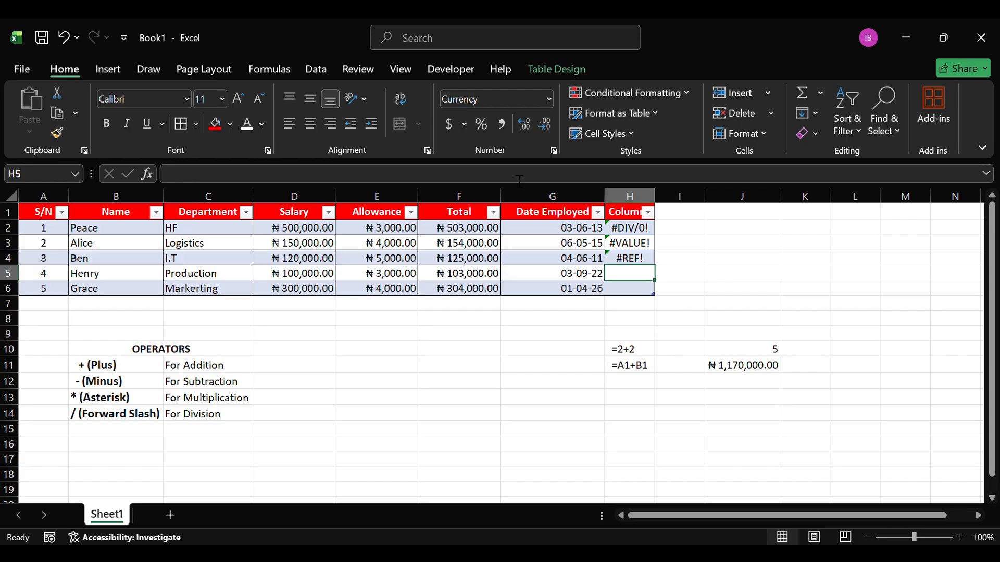
{"action": "left_click", "coordinate": [458, 233]}
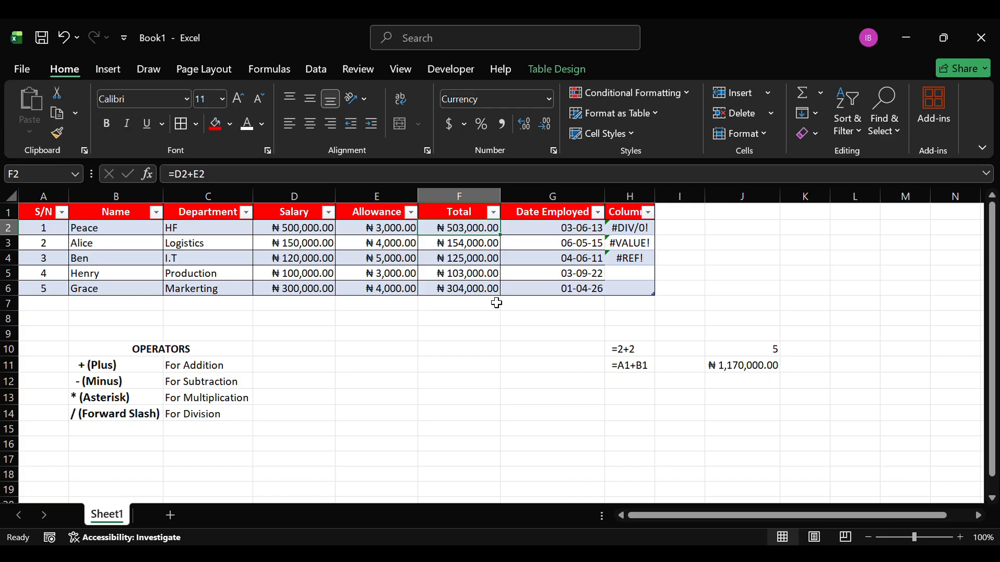
{"action": "left_click", "coordinate": [480, 249]}
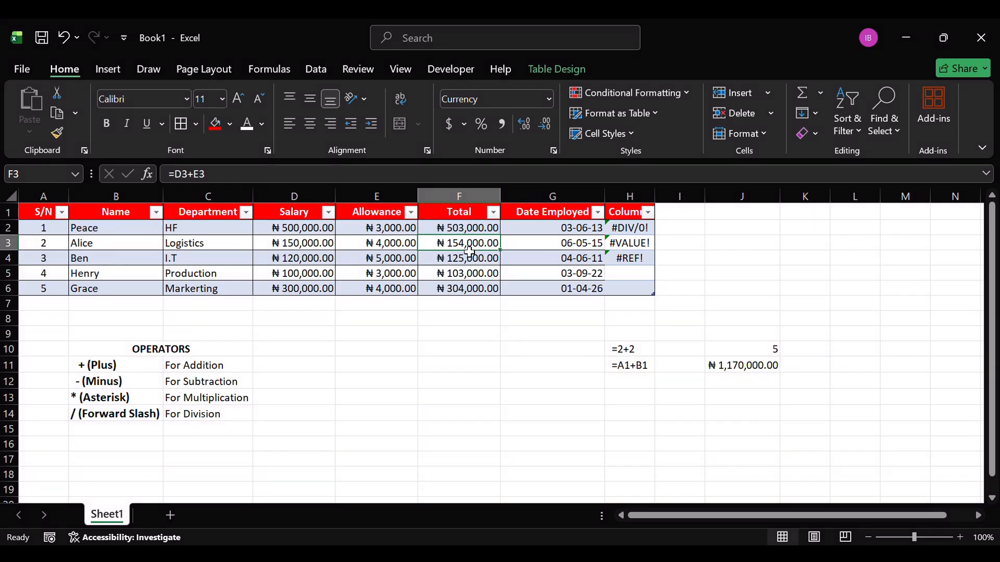
Step: Examine the formulas in Total cells F2:F6, comparing the salary and allowance references used in each row
{"action": "left_click", "coordinate": [469, 232]}
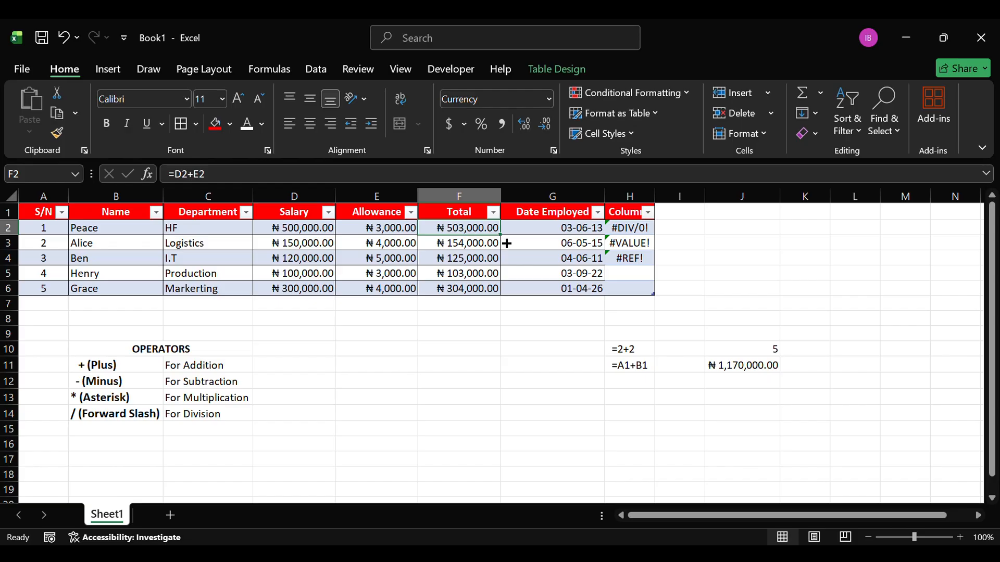
{"action": "left_click", "coordinate": [485, 246]}
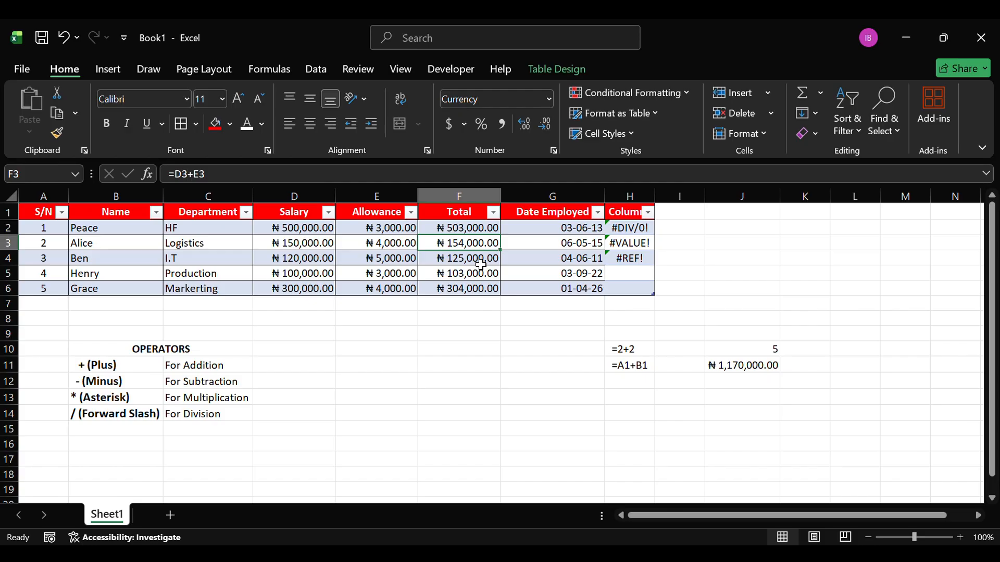
{"action": "left_click", "coordinate": [480, 265]}
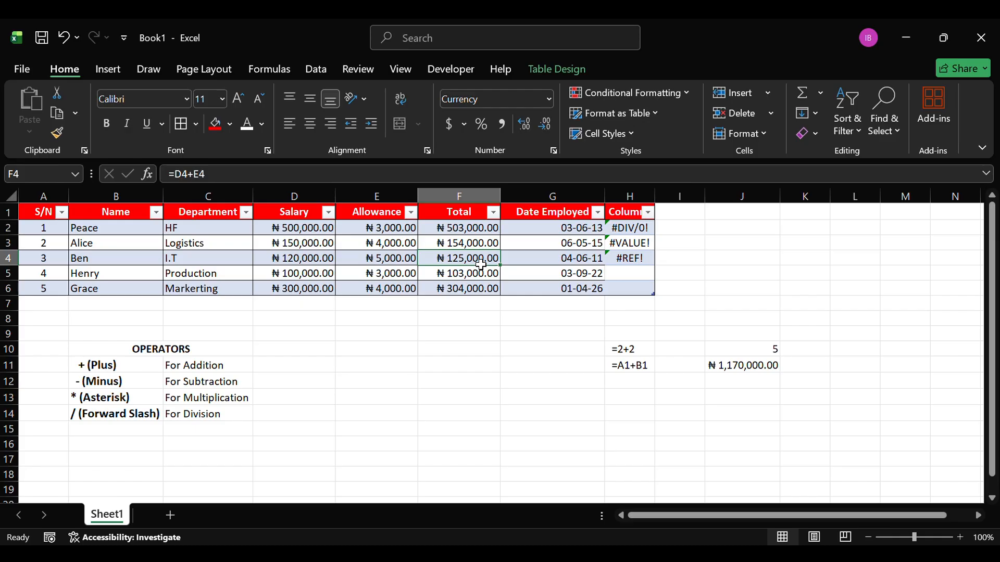
{"action": "left_click", "coordinate": [481, 229]}
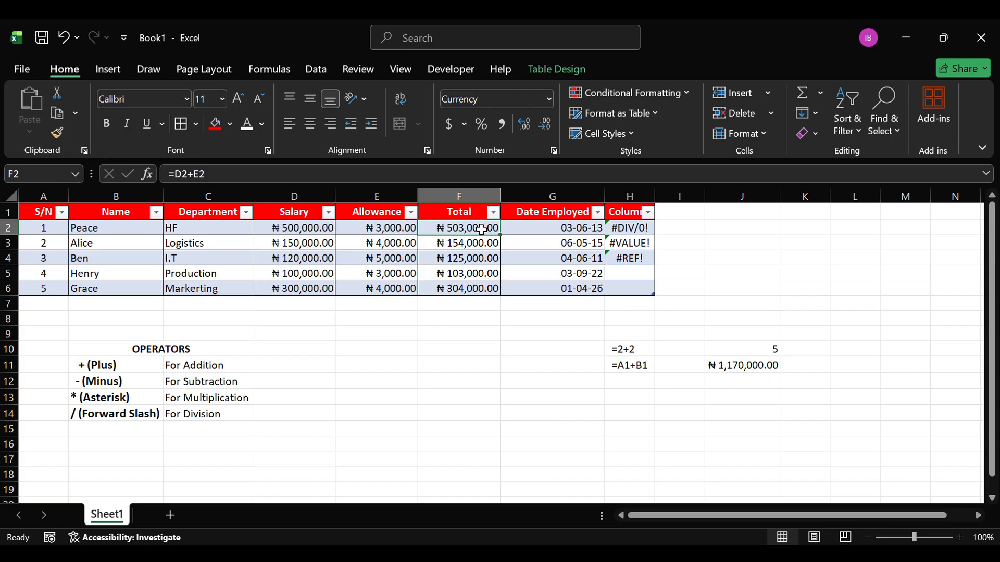
{"action": "left_click", "coordinate": [481, 251]}
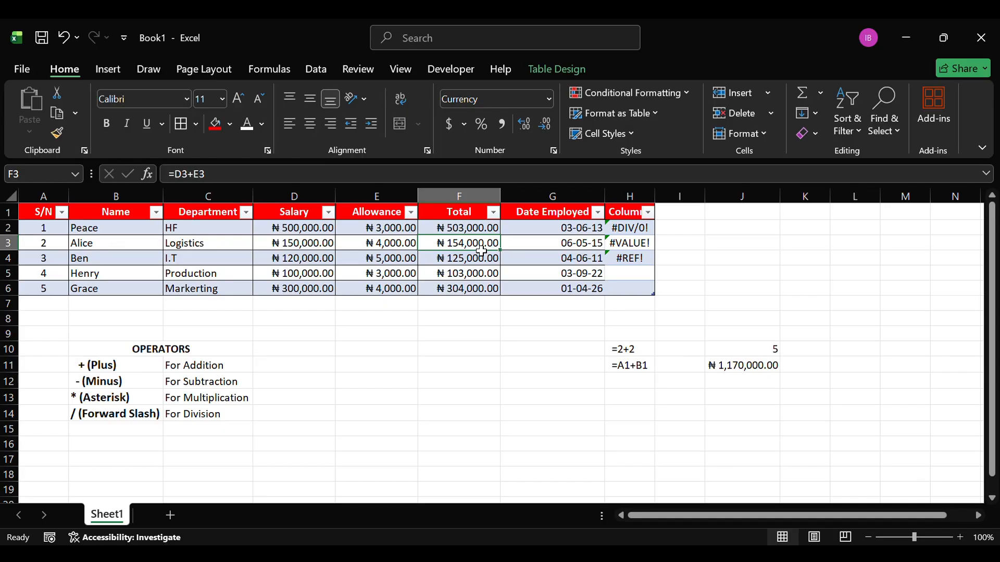
{"action": "left_click", "coordinate": [479, 262]}
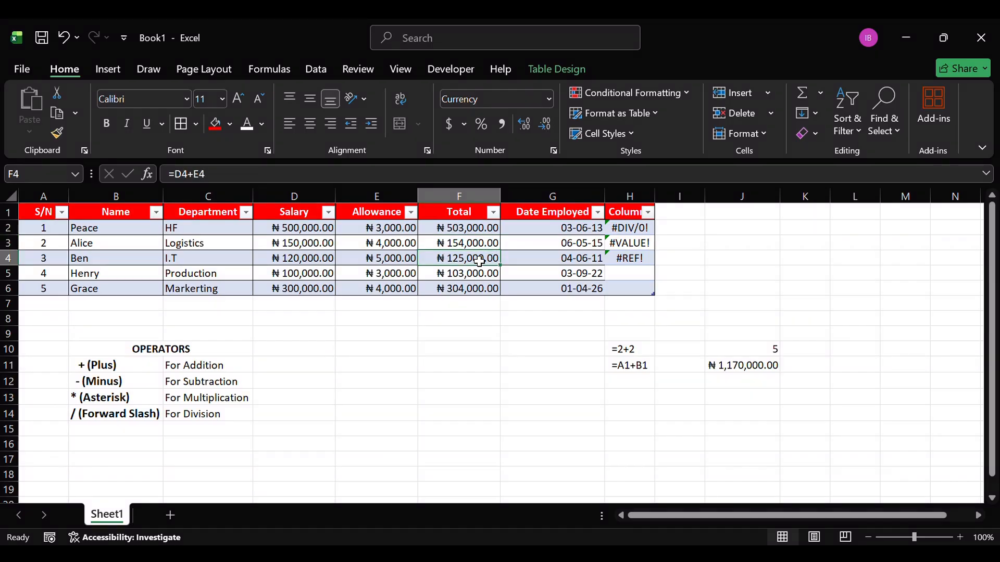
{"action": "left_click", "coordinate": [476, 278]}
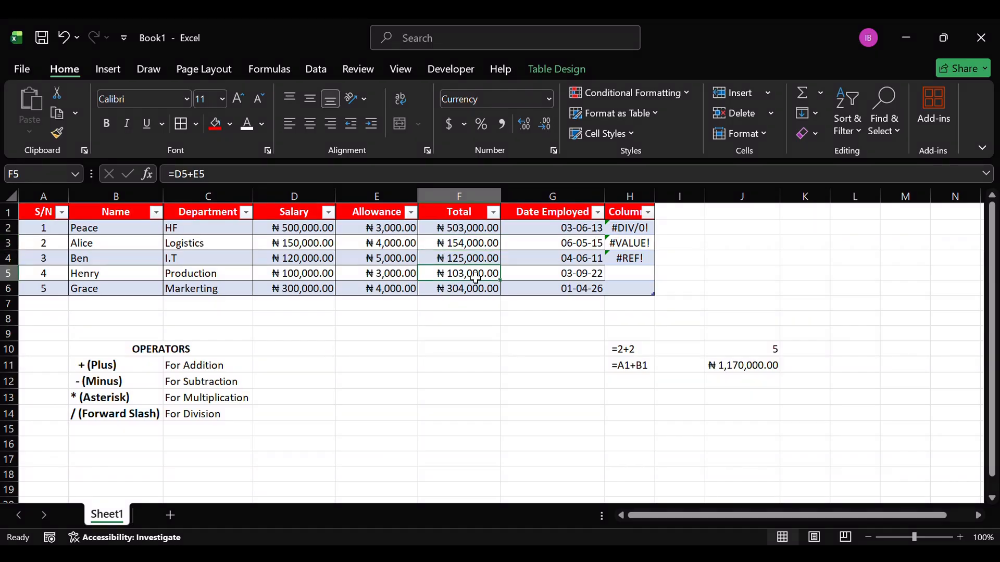
{"action": "left_click", "coordinate": [470, 293]}
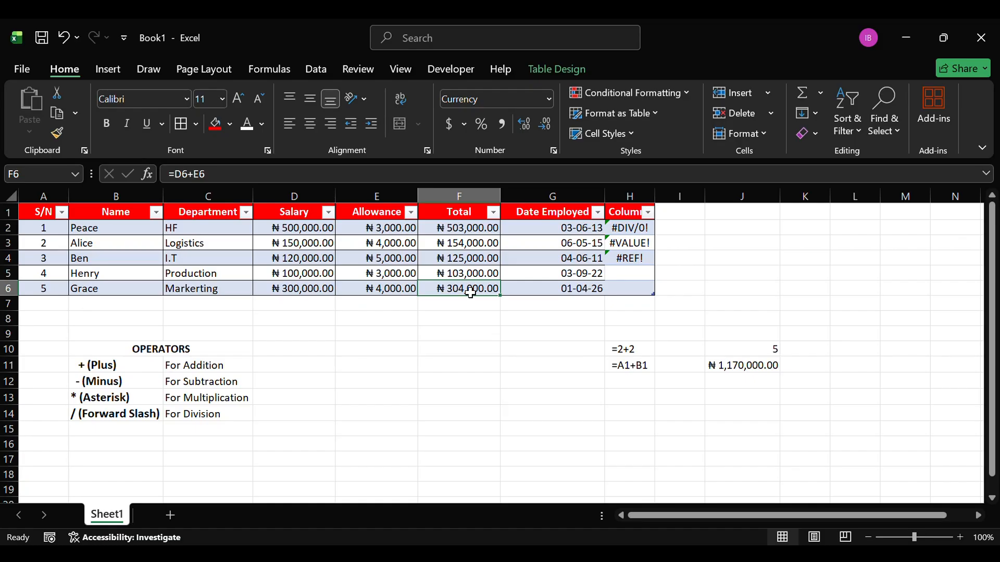
{"action": "left_click", "coordinate": [485, 245]}
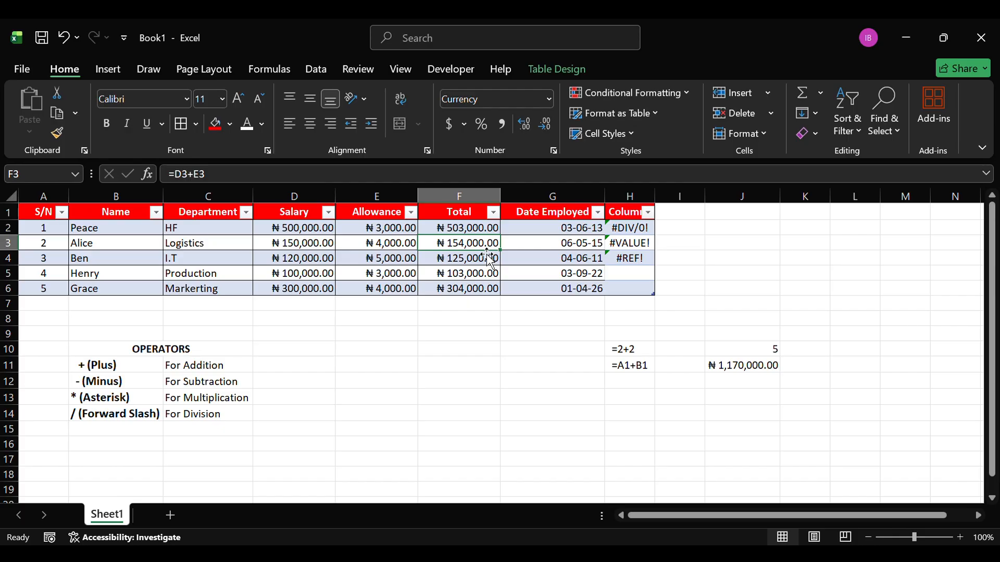
{"action": "left_click", "coordinate": [405, 248]}
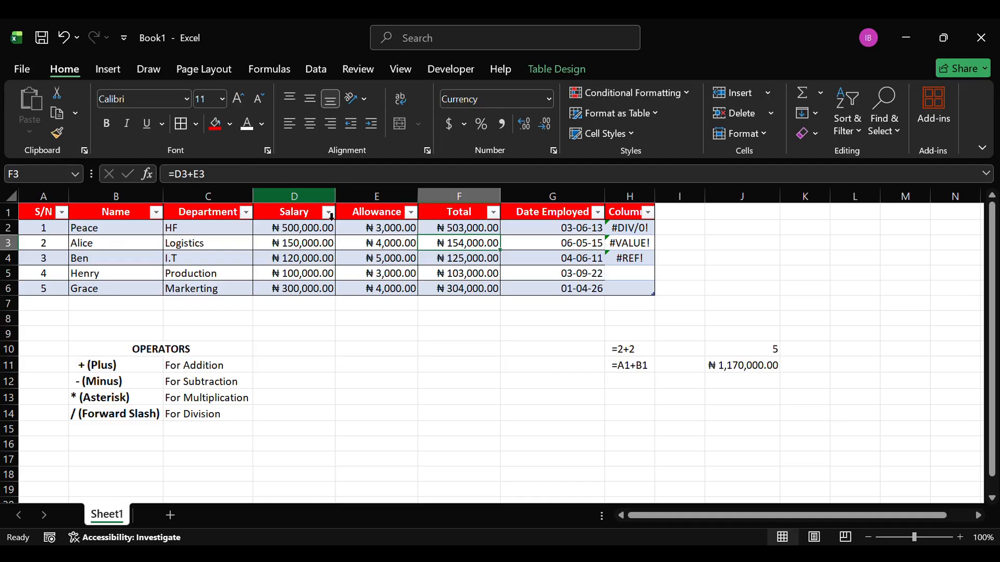
{"action": "left_click", "coordinate": [457, 264]}
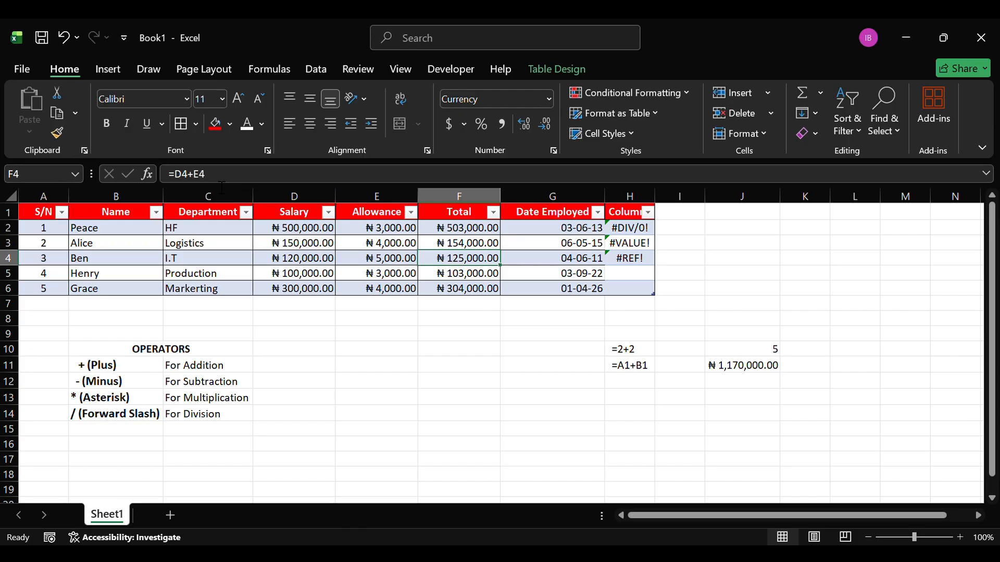
{"action": "left_click", "coordinate": [471, 276]}
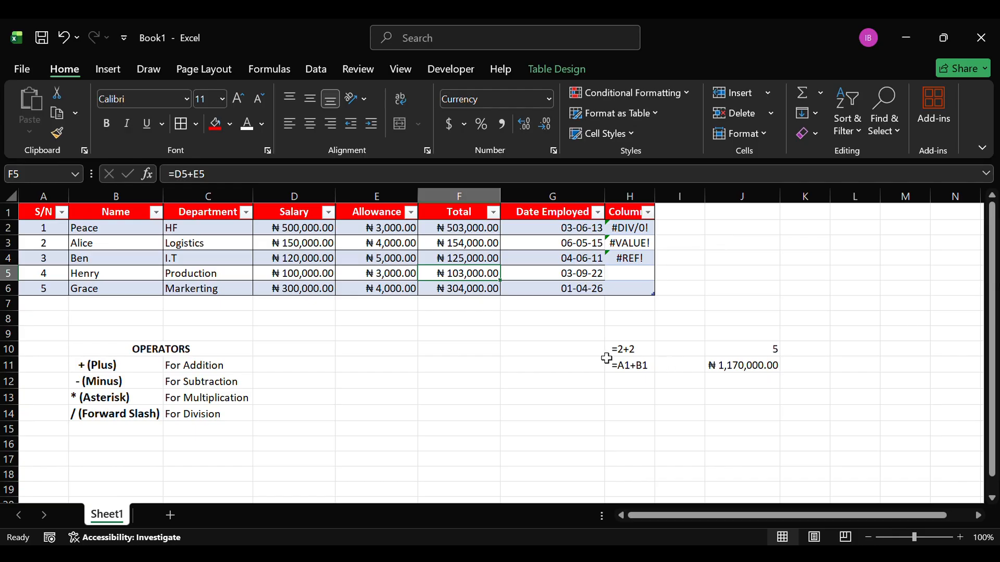
Step: Enter the multiplier 2 in cell F8 below the Total column
{"action": "left_click", "coordinate": [451, 319]}
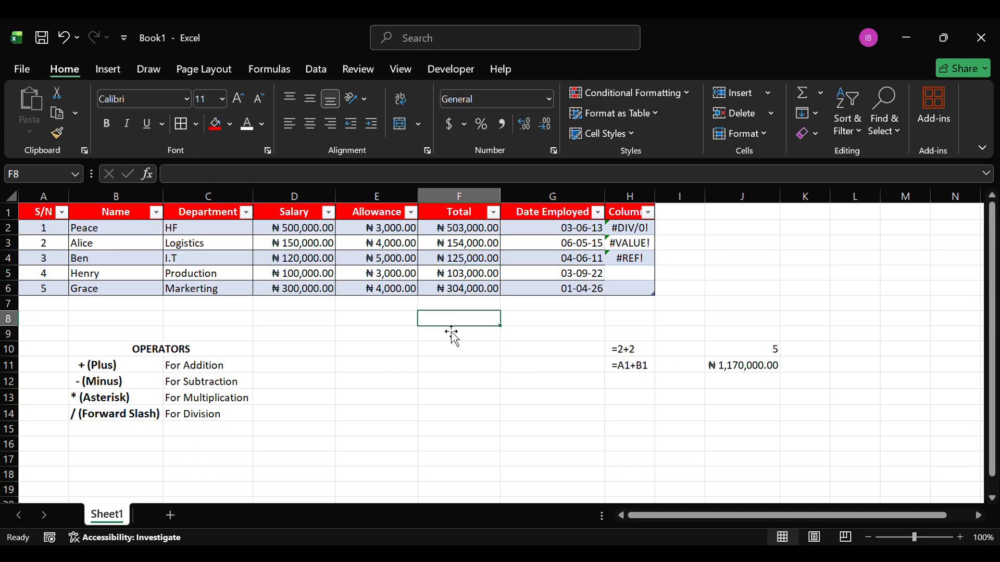
{"action": "type", "text": "6"}
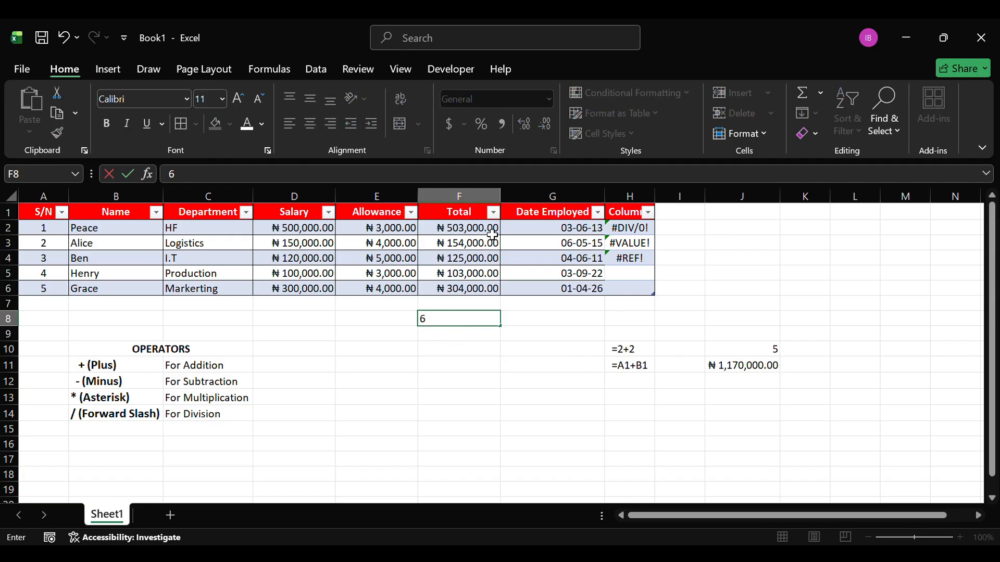
{"action": "key", "text": "BackSpace"}
{"action": "type", "text": "2"}
{"action": "key", "text": "Return"}
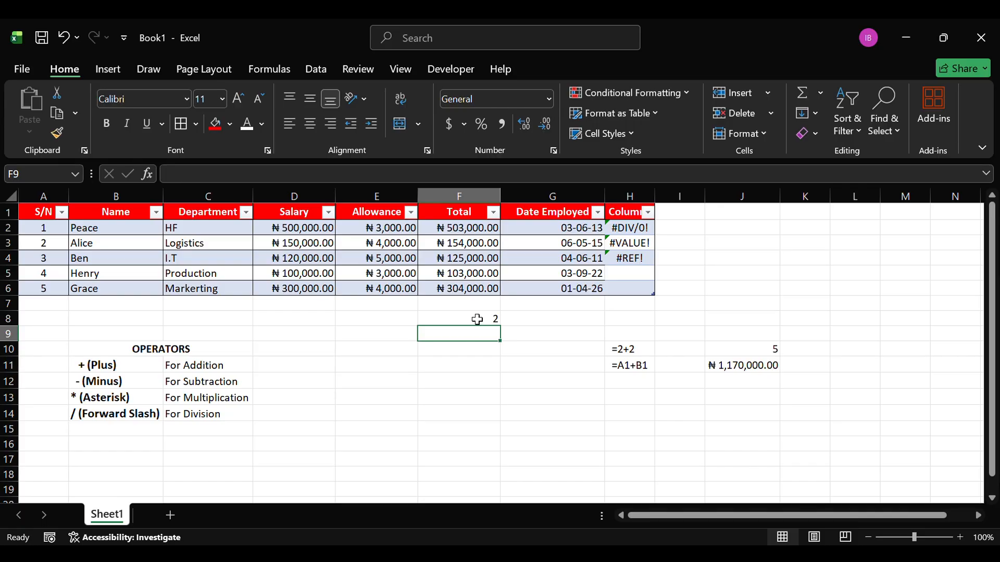
Step: Start a formula in cell I2, just outside the table in the first employee's row
{"action": "left_click", "coordinate": [701, 217]}
{"action": "left_click", "coordinate": [701, 234]}
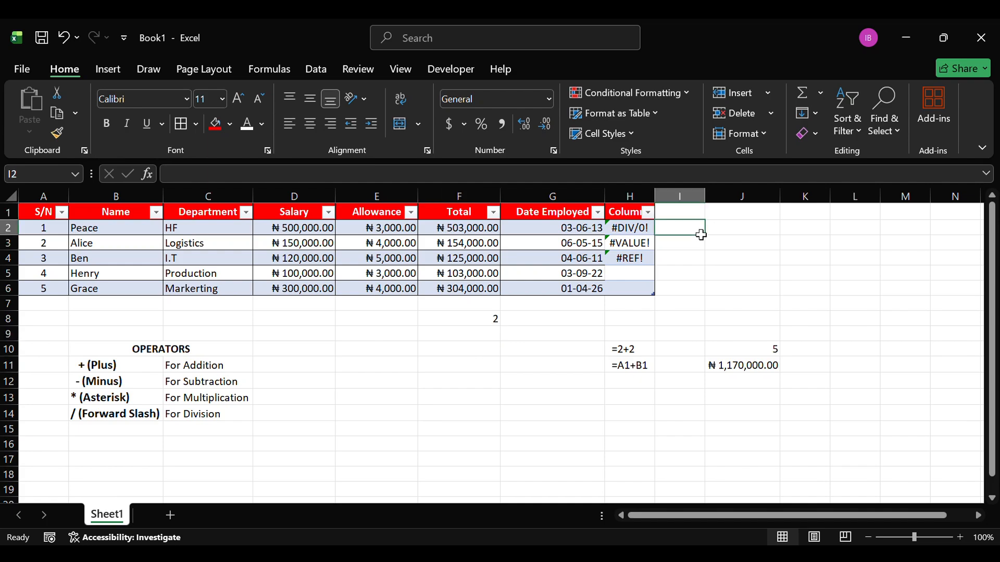
{"action": "type", "text": "="}
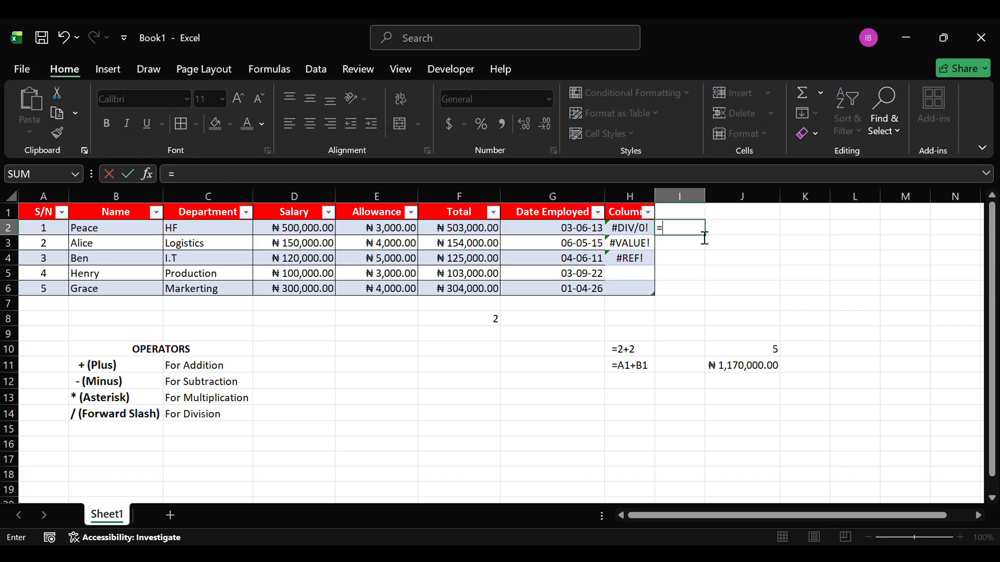
{"action": "left_click", "coordinate": [475, 234]}
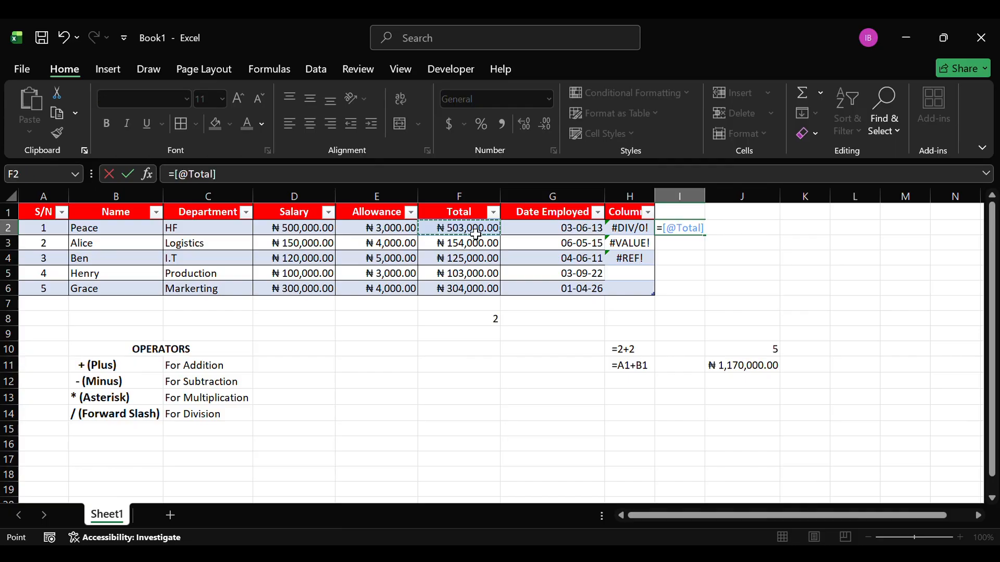
{"action": "key", "text": "BackSpace"}
{"action": "key", "text": "BackSpace"}
{"action": "key", "text": "BackSpace"}
{"action": "key", "text": "BackSpace"}
{"action": "key", "text": "BackSpace"}
{"action": "key", "text": "BackSpace"}
{"action": "key", "text": "BackSpace"}
{"action": "key", "text": "BackSpace"}
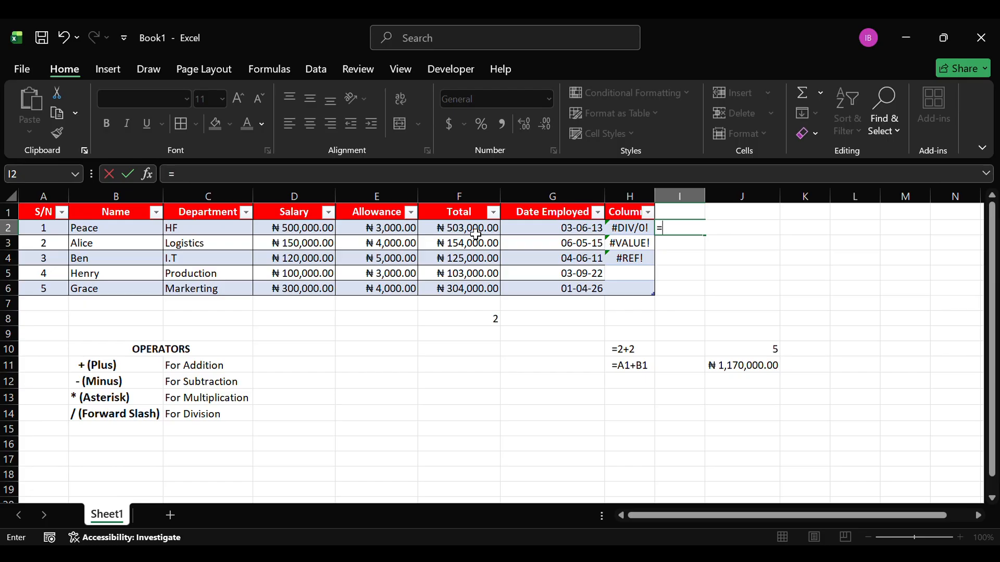
Step: Complete the formula in I2 as =F2*$F$8, multiplying the first employee's total by an absolute reference to F8
{"action": "type", "text": "f2"}
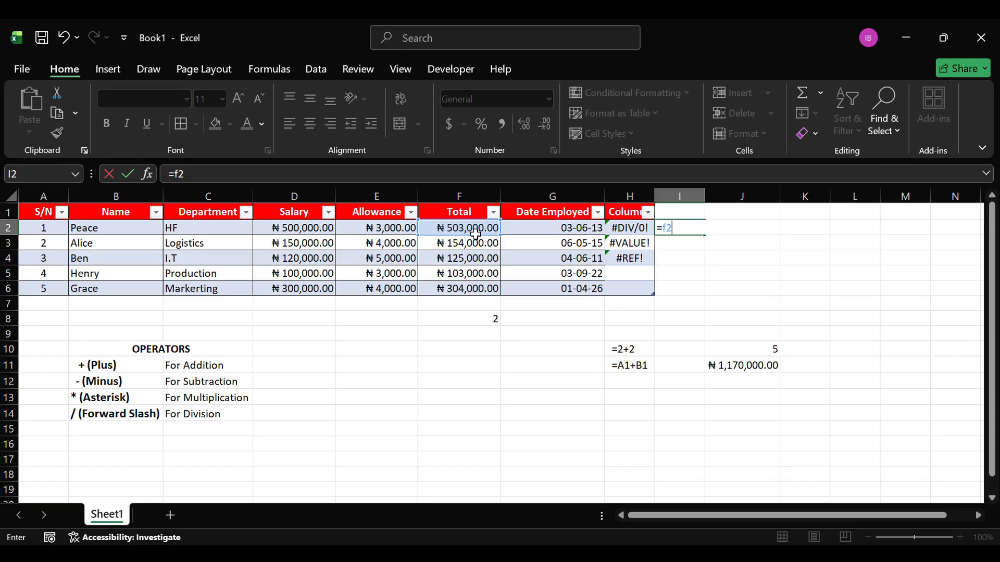
{"action": "type", "text": "*"}
{"action": "left_click", "coordinate": [492, 325]}
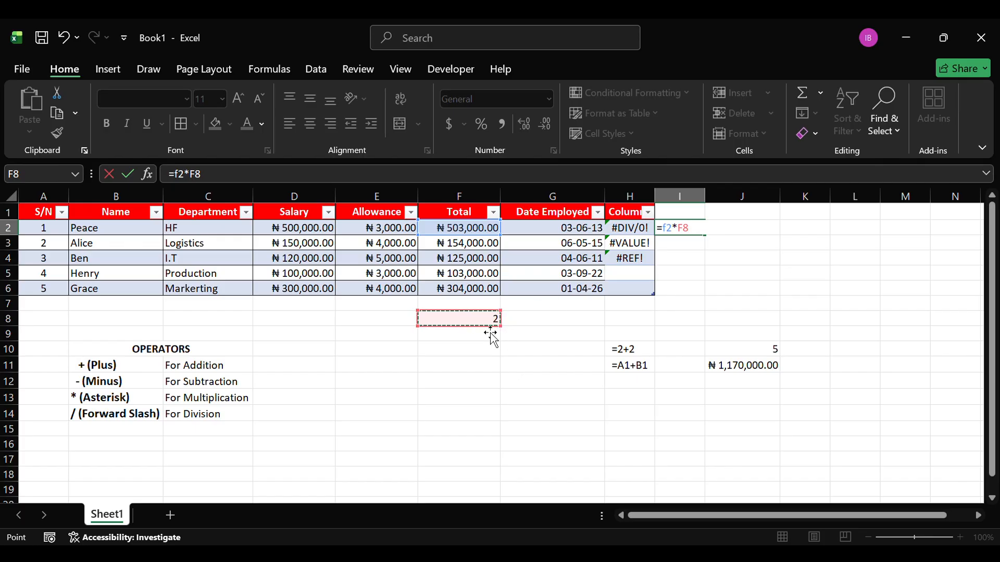
{"action": "left_click", "coordinate": [686, 237]}
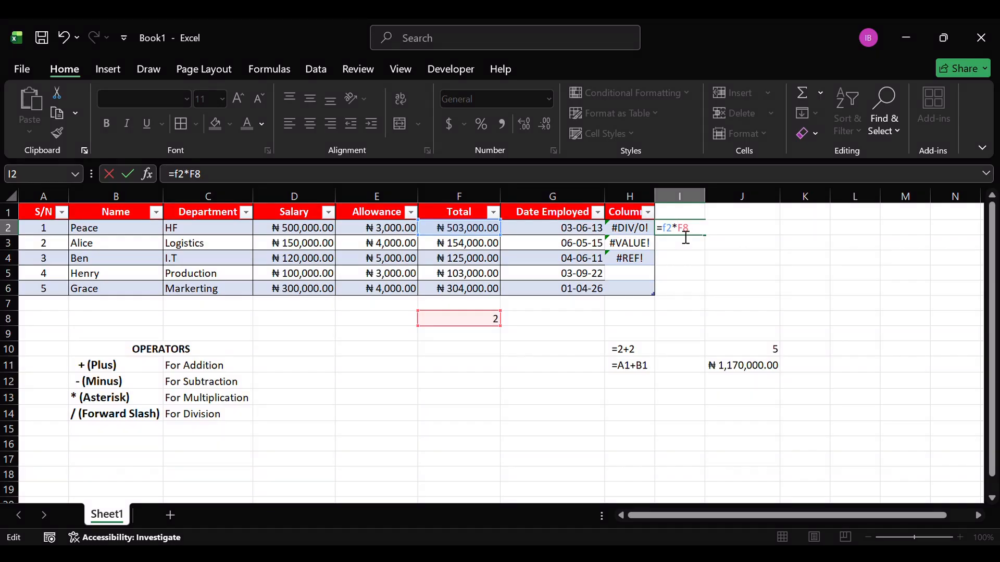
{"action": "type", "text": "$F"}
{"action": "type", "text": "$"}
{"action": "key", "text": "Return"}
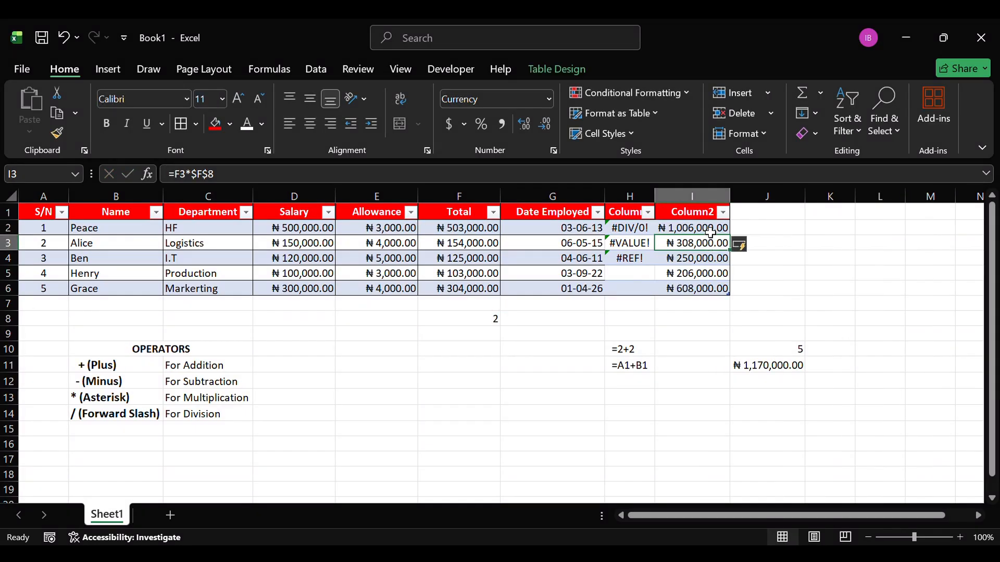
Step: Examine the multiplication formulas in I2:I6 and compare their relative and absolute references with the formulas in Total cells F2 and F3
{"action": "left_click", "coordinate": [711, 232]}
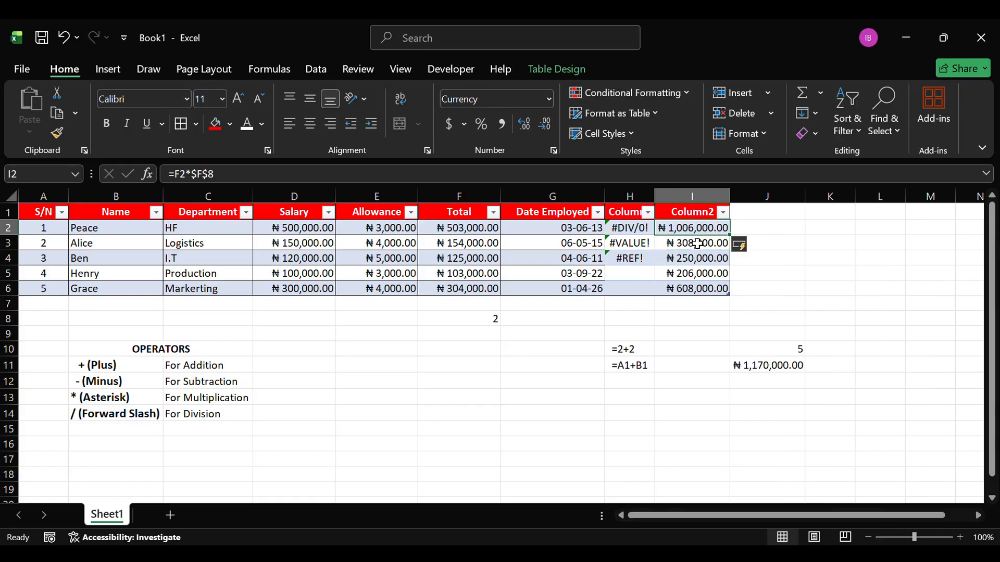
{"action": "key", "text": "Down"}
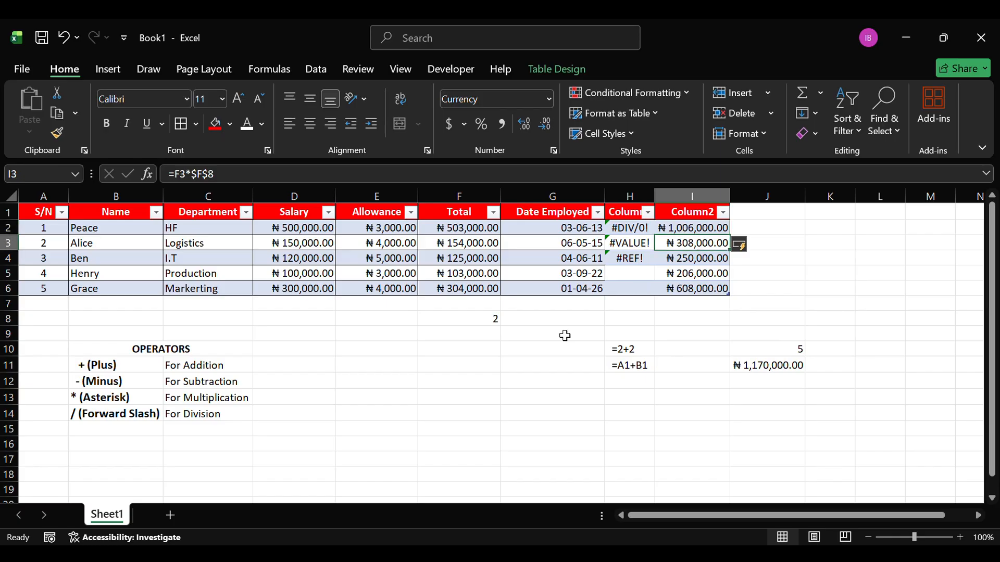
{"action": "key", "text": "Up"}
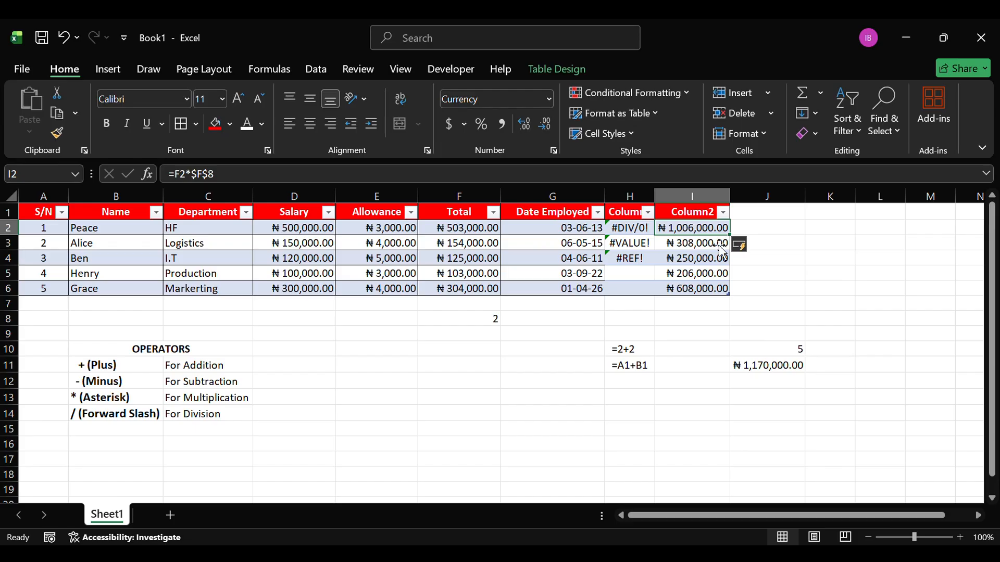
{"action": "left_click", "coordinate": [473, 248]}
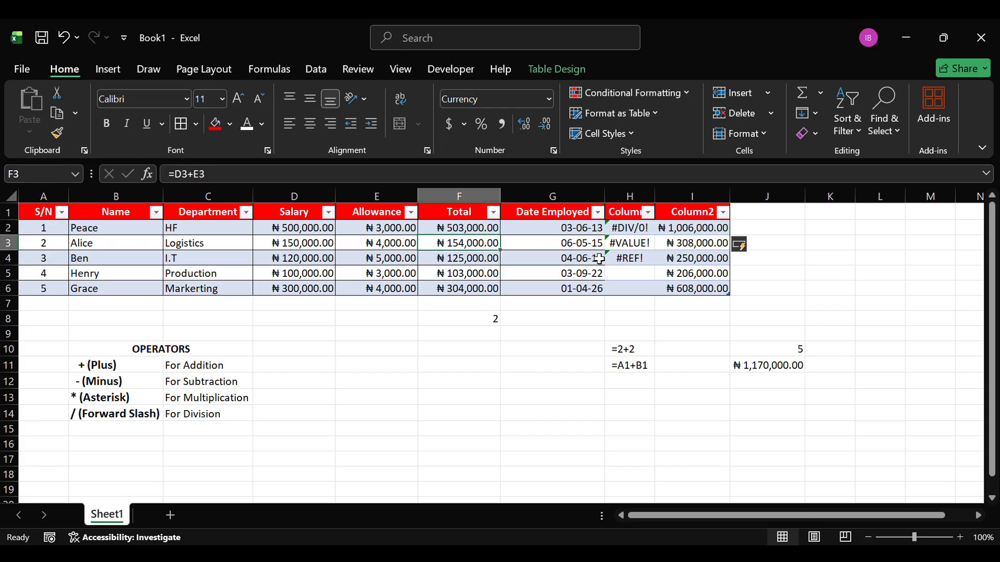
{"action": "left_click", "coordinate": [684, 248]}
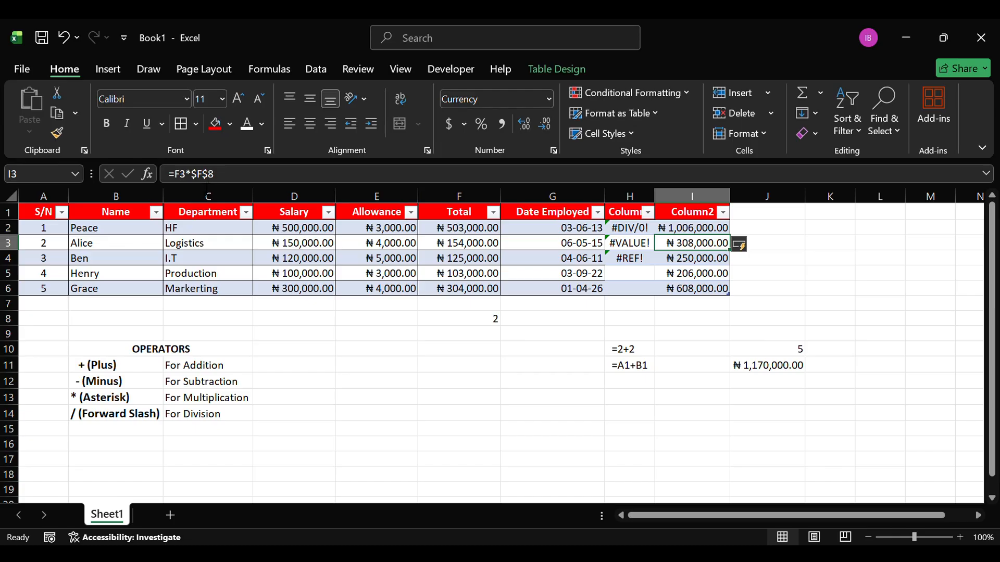
{"action": "left_click", "coordinate": [692, 263]}
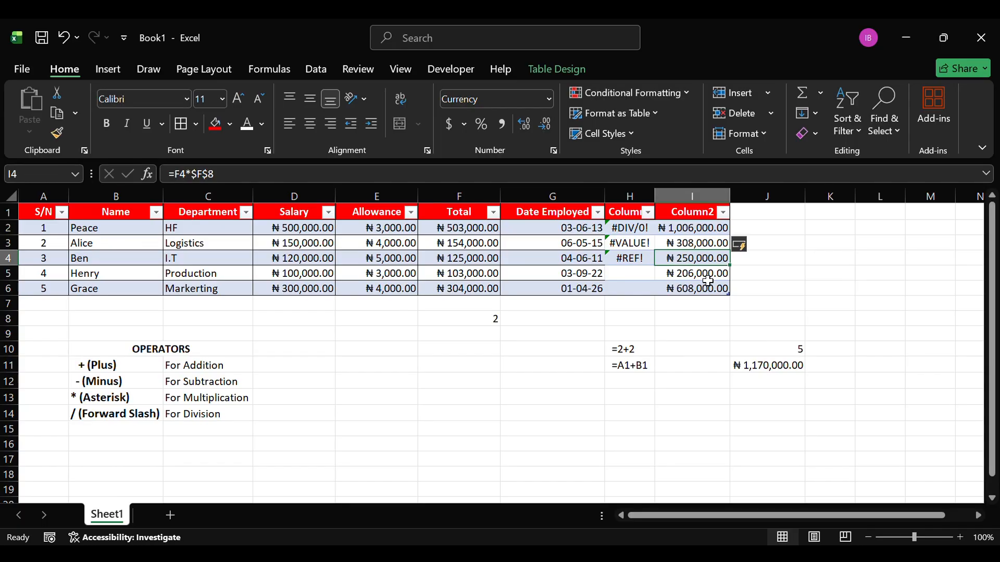
{"action": "left_click", "coordinate": [708, 280]}
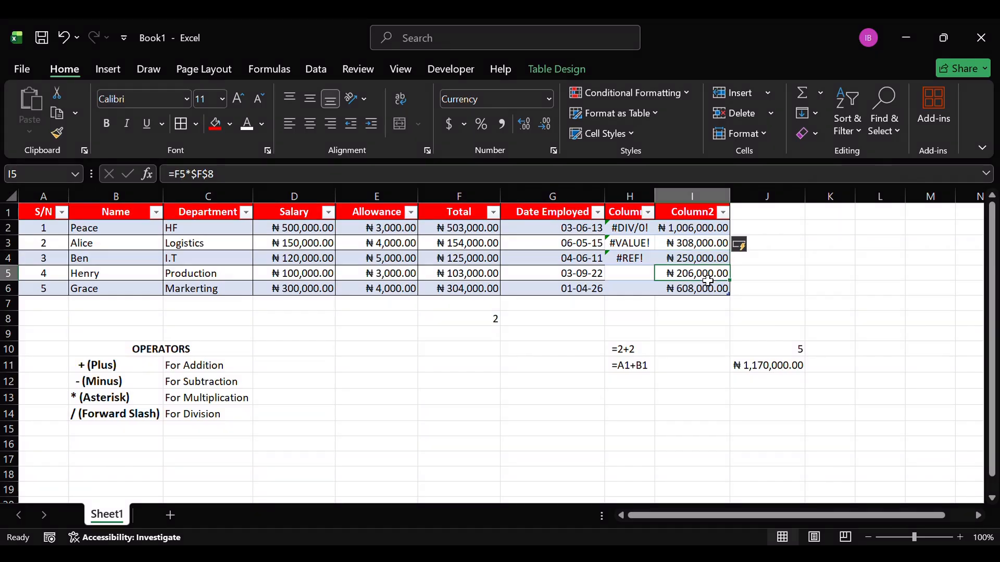
{"action": "left_click", "coordinate": [707, 295]}
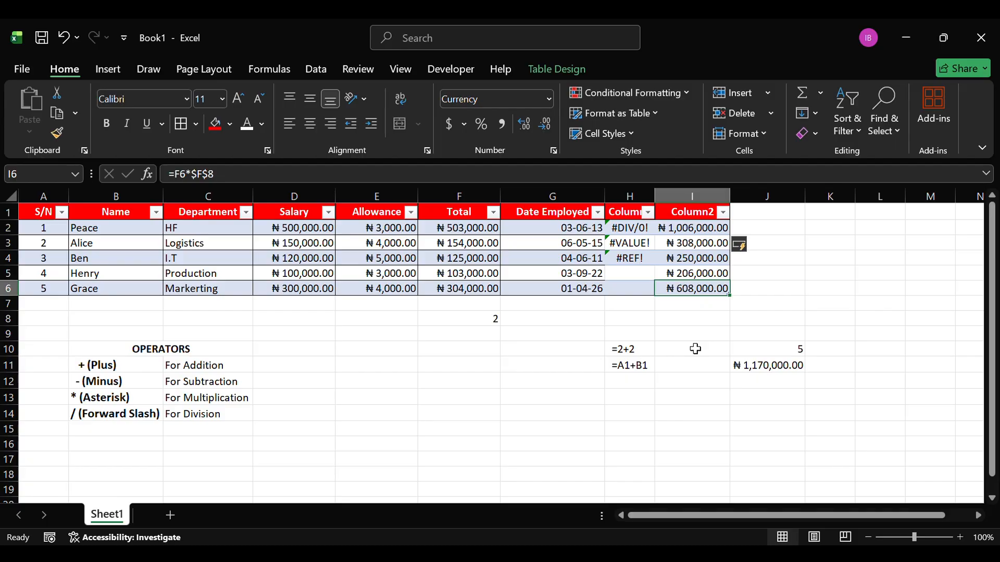
{"action": "left_click", "coordinate": [713, 231]}
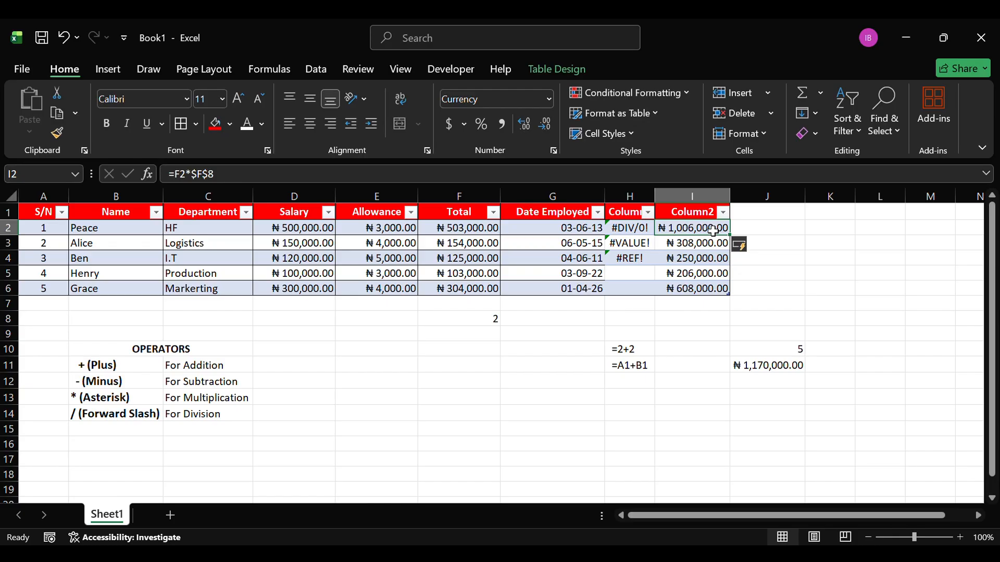
{"action": "left_click", "coordinate": [462, 231]}
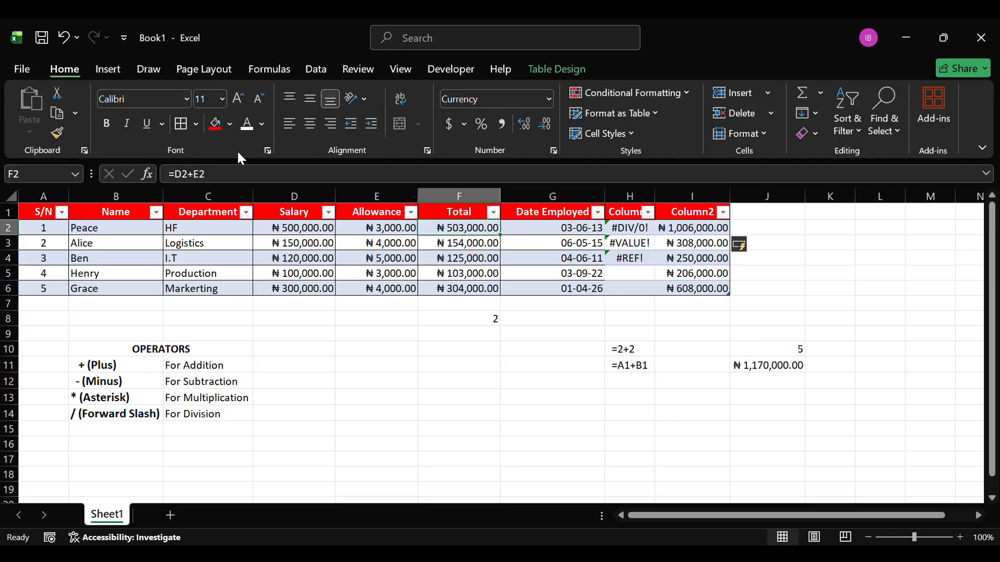
{"action": "left_click", "coordinate": [699, 232]}
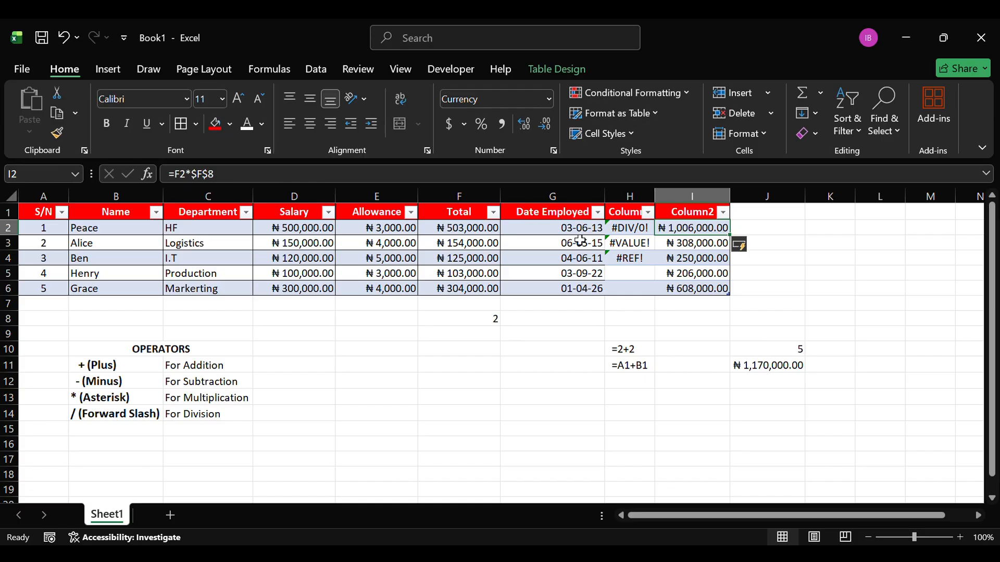
{"action": "left_click", "coordinate": [465, 231]}
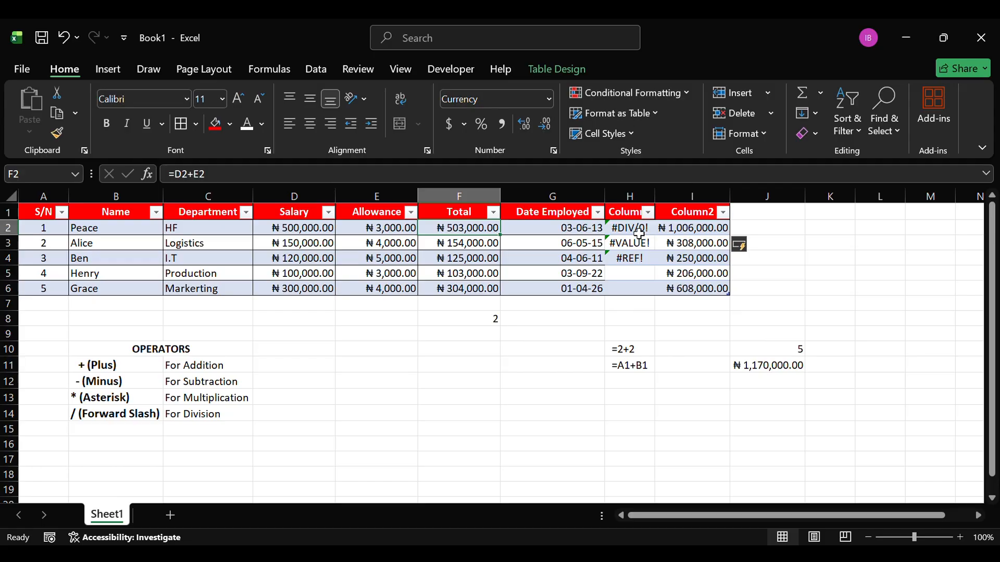
Step: Inspect the formulas behind the error values in cells H2 and H3, beside the Date Employed column
{"action": "left_click", "coordinate": [650, 233]}
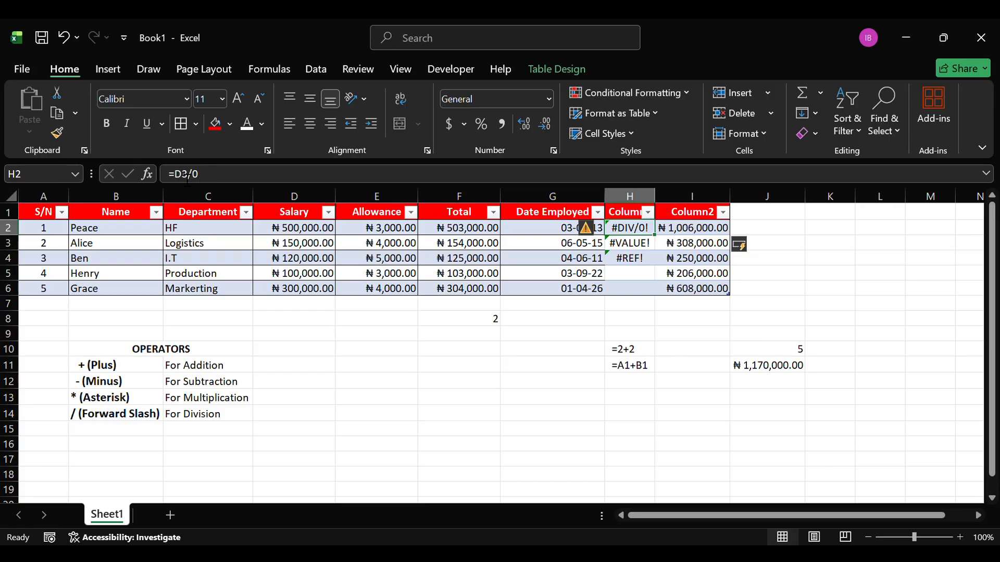
{"action": "left_click", "coordinate": [632, 246]}
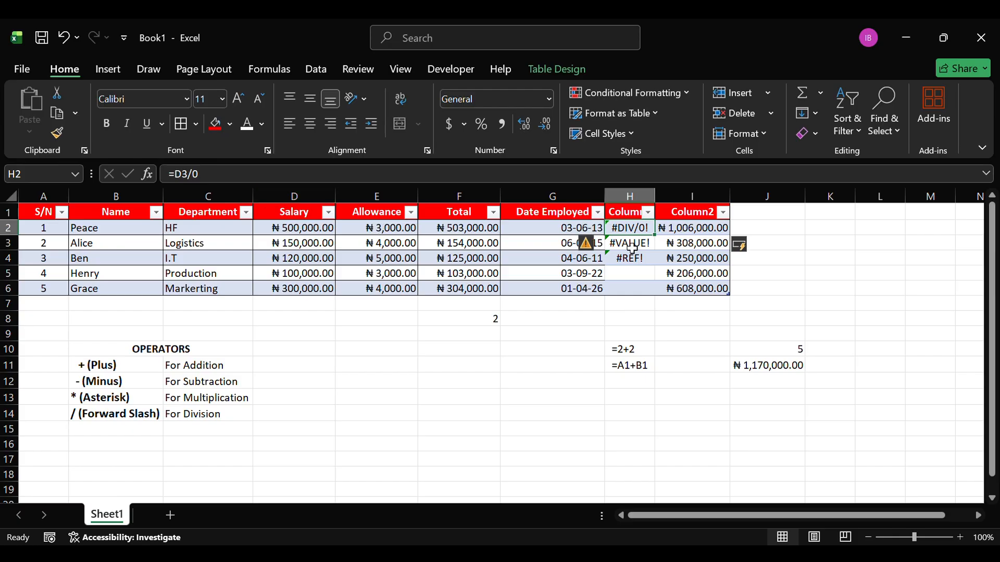
{"action": "key", "text": "Up"}
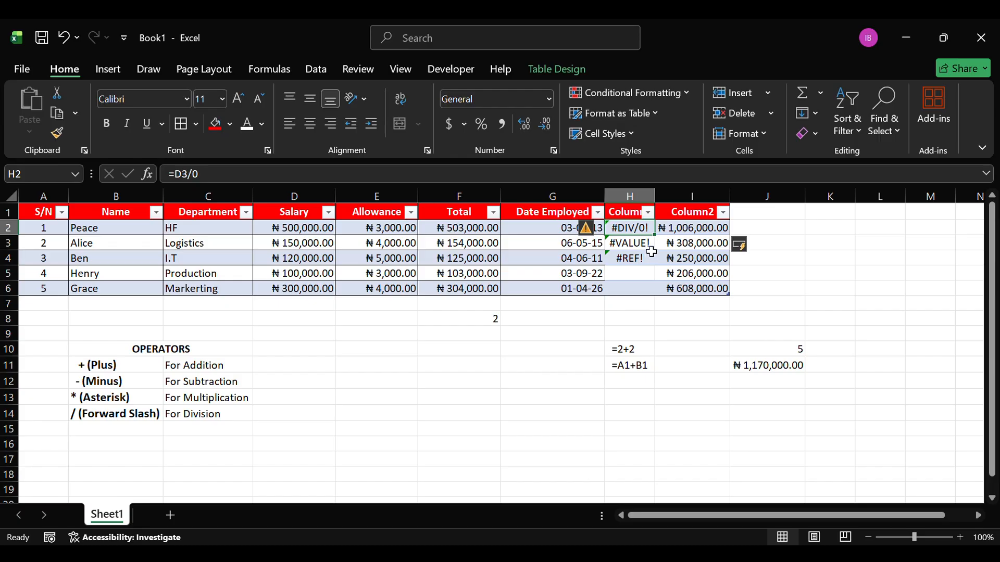
{"action": "left_click", "coordinate": [651, 251]}
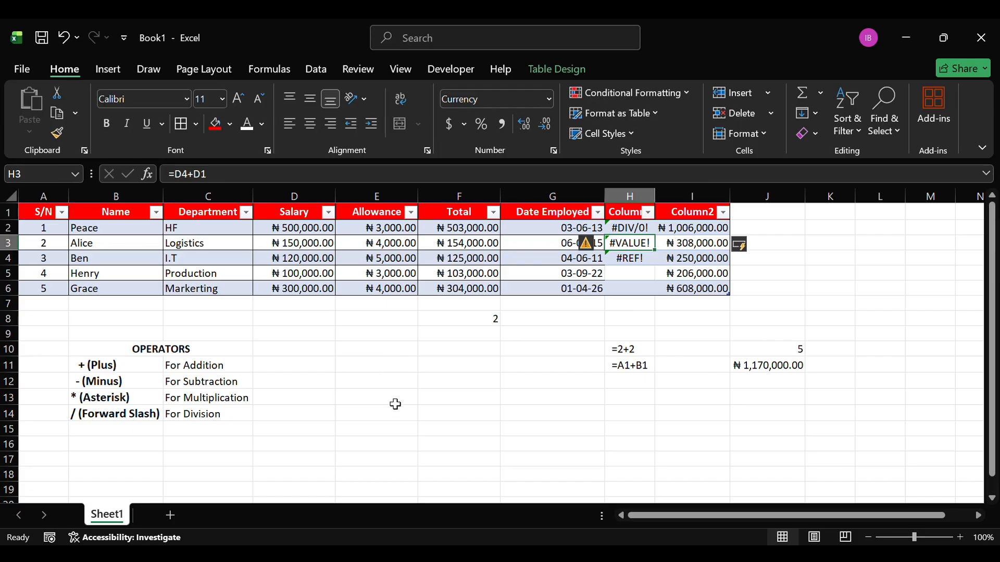
Step: Compare the relative references in Total cells F3 and F4 with the absolute reference in the multiplication formula in I3
{"action": "left_click", "coordinate": [454, 248]}
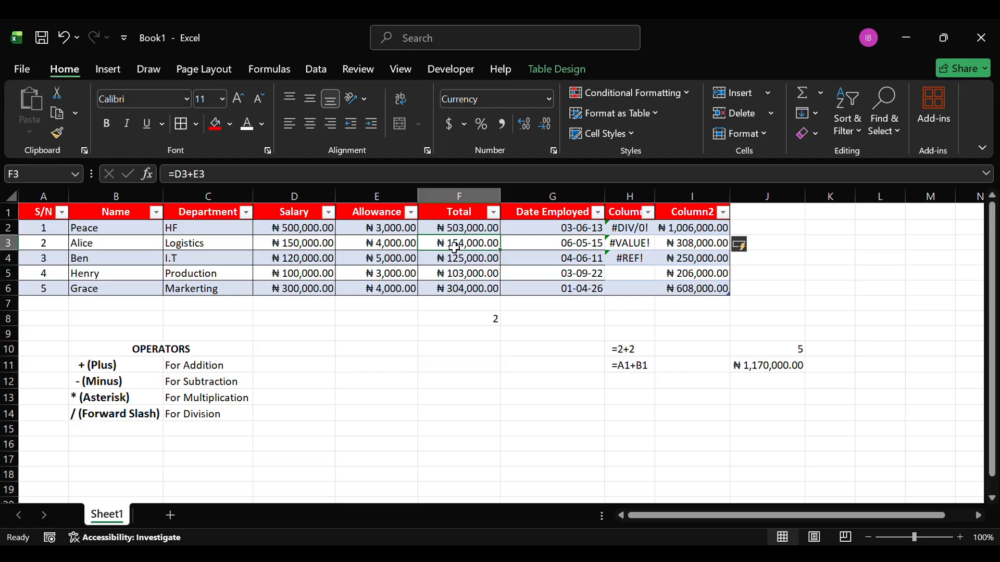
{"action": "left_click", "coordinate": [694, 247]}
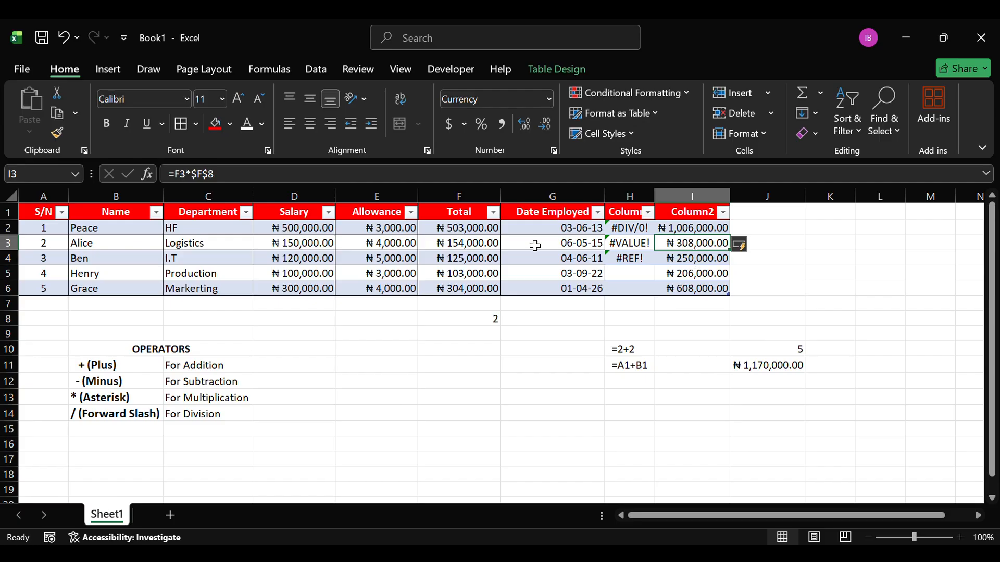
{"action": "left_click", "coordinate": [467, 257]}
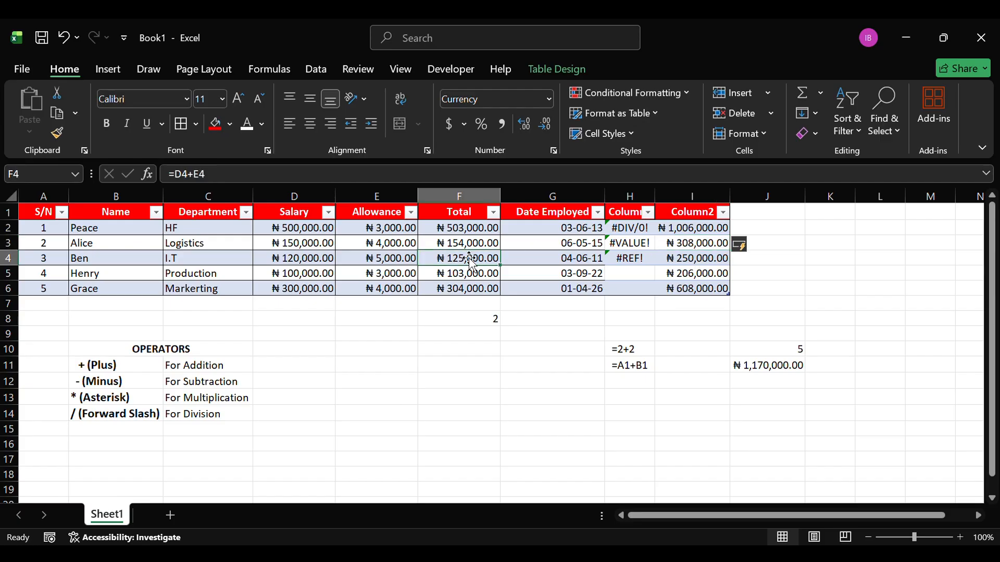